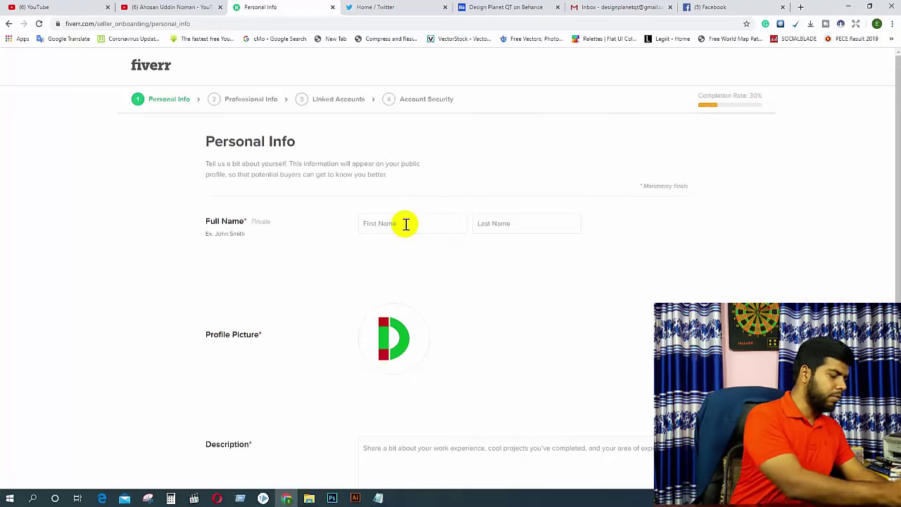
Step: Enter the seller's first and last name in the Full Name fields
{"action": "left_click", "coordinate": [406, 223]}
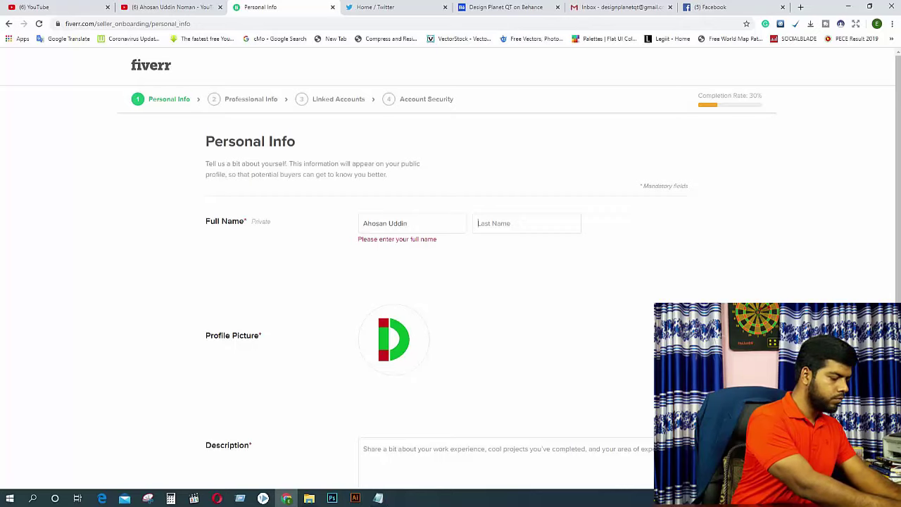
{"action": "type", "text": "Noman"}
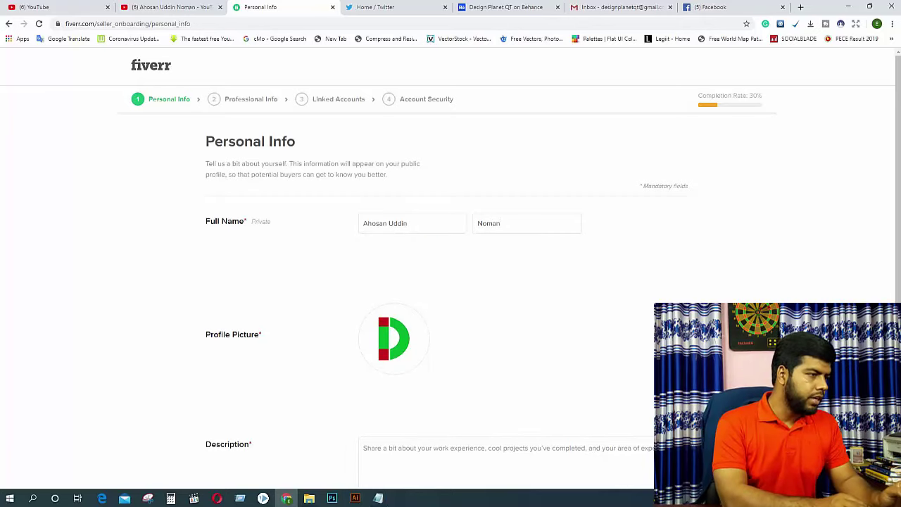
Step: Copy the prepared description, from "Hello there!" through "Design Planet Team", from the Profile Ready notes into the profile's Description
{"action": "scroll", "coordinate": [564, 274], "scroll_direction": "down", "scroll_amount": 2}
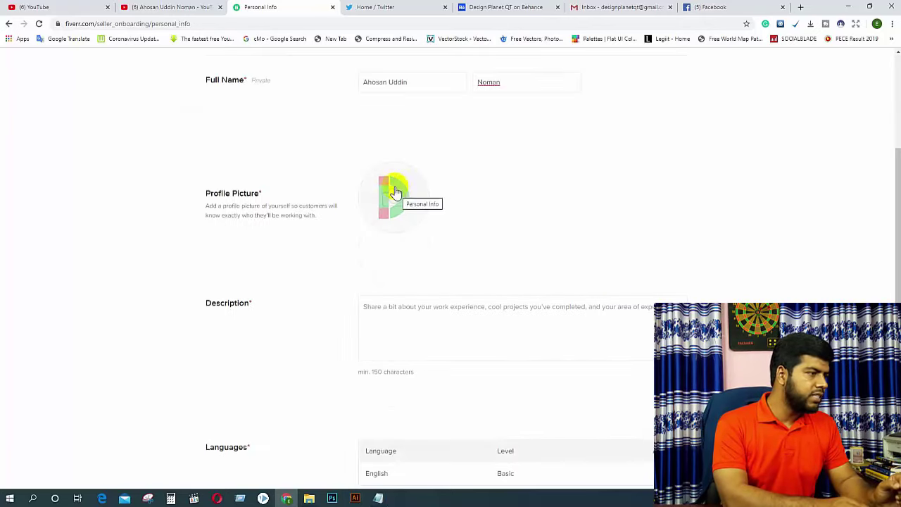
{"action": "scroll", "coordinate": [661, 245], "scroll_direction": "down", "scroll_amount": 1}
{"action": "left_click", "coordinate": [441, 274]}
{"action": "left_click", "coordinate": [378, 498]}
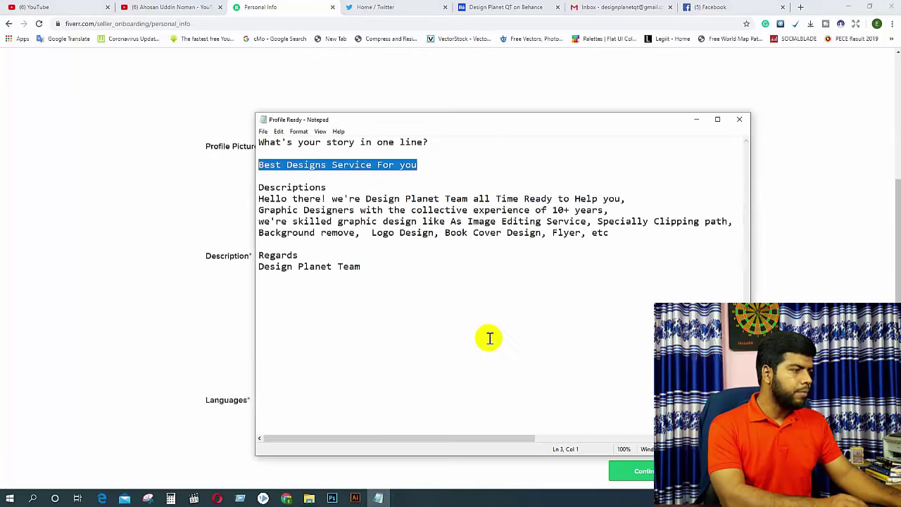
{"action": "left_click_drag", "start_coordinate": [362, 266], "coordinate": [258, 197]}
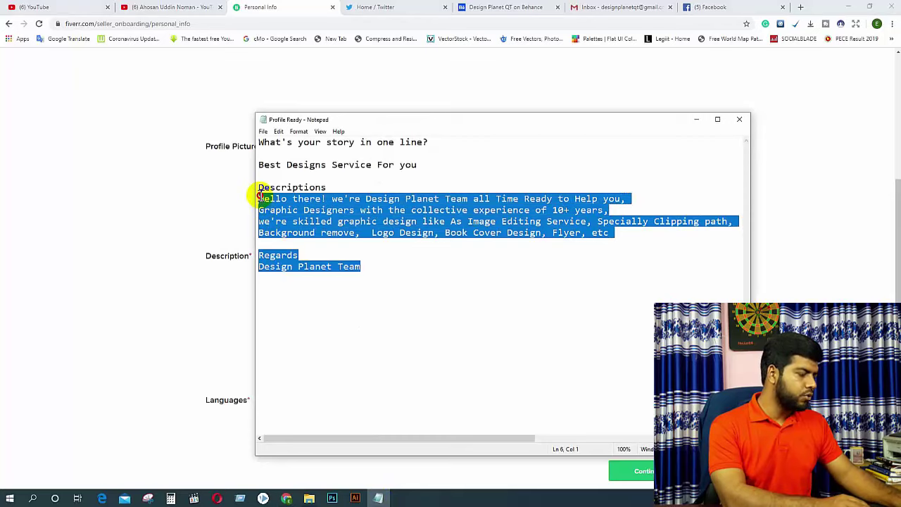
{"action": "left_click", "coordinate": [206, 95]}
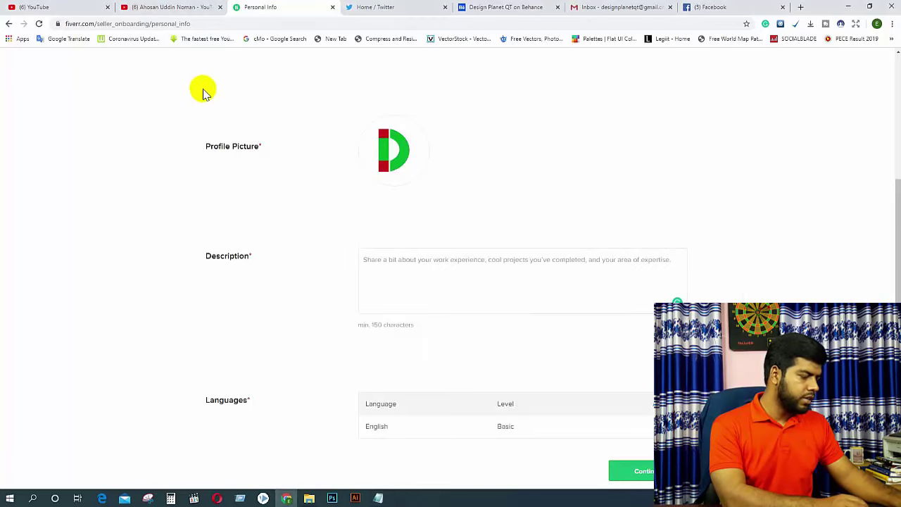
{"action": "key", "text": "ctrl+v"}
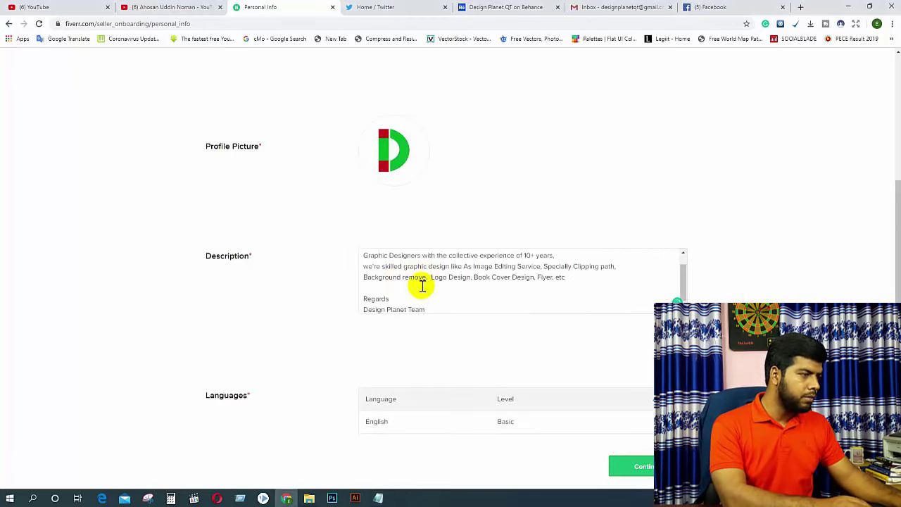
Step: Put "Hello there!" on its own line and join the following description lines into one paragraph ending with "Flyer, etc"
{"action": "scroll", "coordinate": [425, 283], "scroll_direction": "up", "scroll_amount": 2}
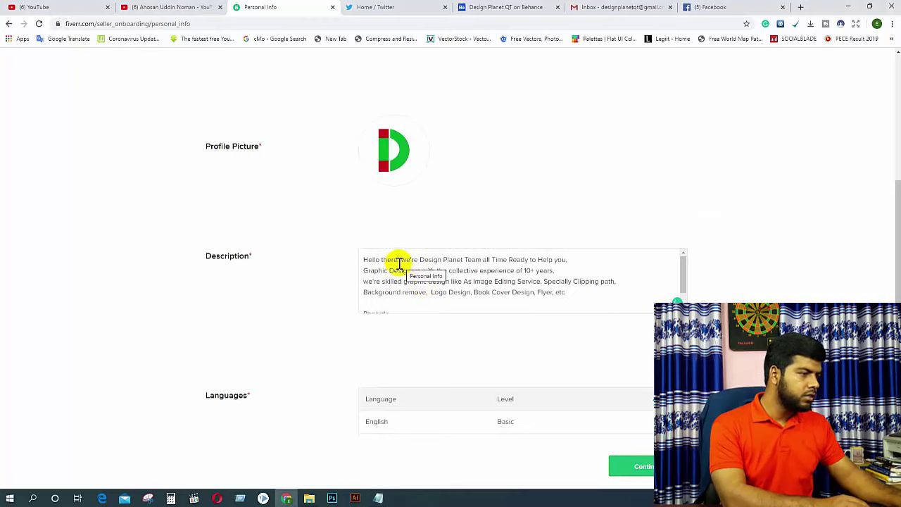
{"action": "left_click", "coordinate": [400, 260]}
{"action": "key", "text": "Return"}
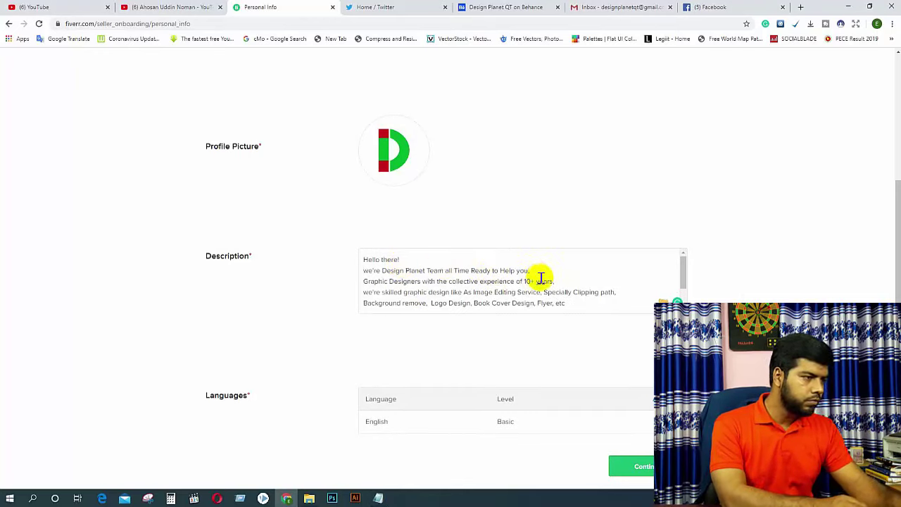
{"action": "key", "text": "Delete"}
{"action": "key", "text": "Delete"}
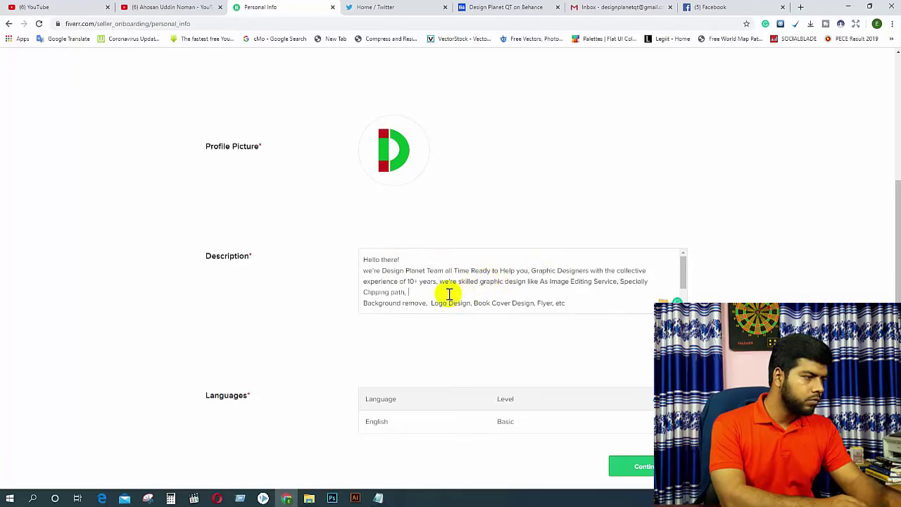
{"action": "left_click", "coordinate": [448, 294]}
{"action": "key", "text": "Delete"}
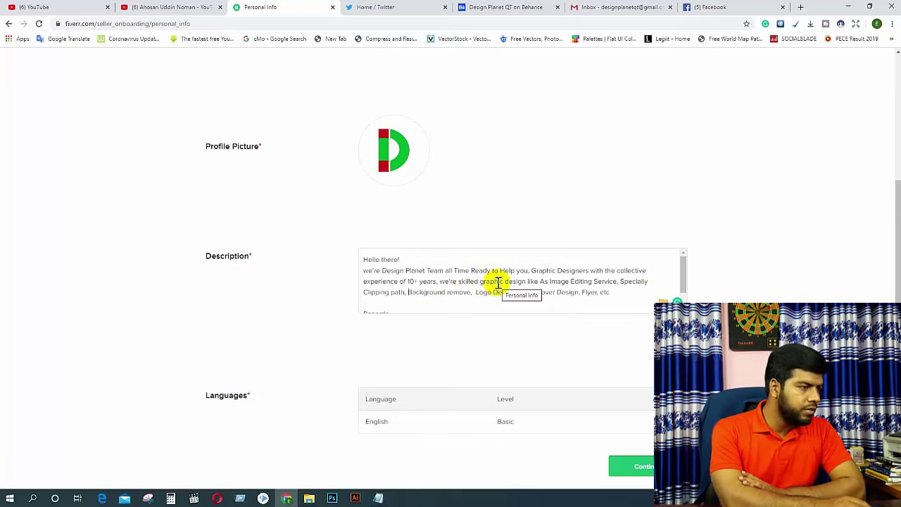
Step: Change the English language proficiency to Conversational and update the entry
{"action": "scroll", "coordinate": [498, 282], "scroll_direction": "down", "scroll_amount": 1}
{"action": "scroll", "coordinate": [467, 276], "scroll_direction": "down", "scroll_amount": 1}
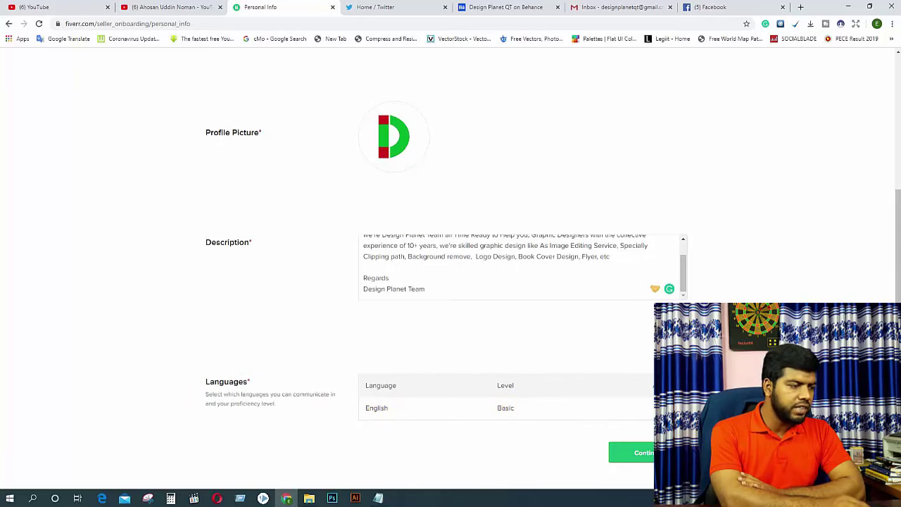
{"action": "left_click", "coordinate": [666, 407]}
{"action": "scroll", "coordinate": [629, 385], "scroll_direction": "down", "scroll_amount": 1}
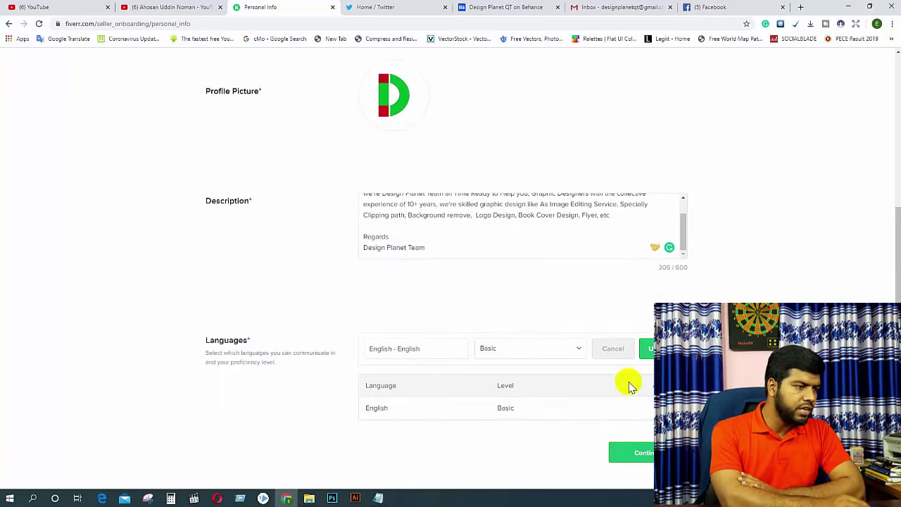
{"action": "left_click", "coordinate": [578, 350]}
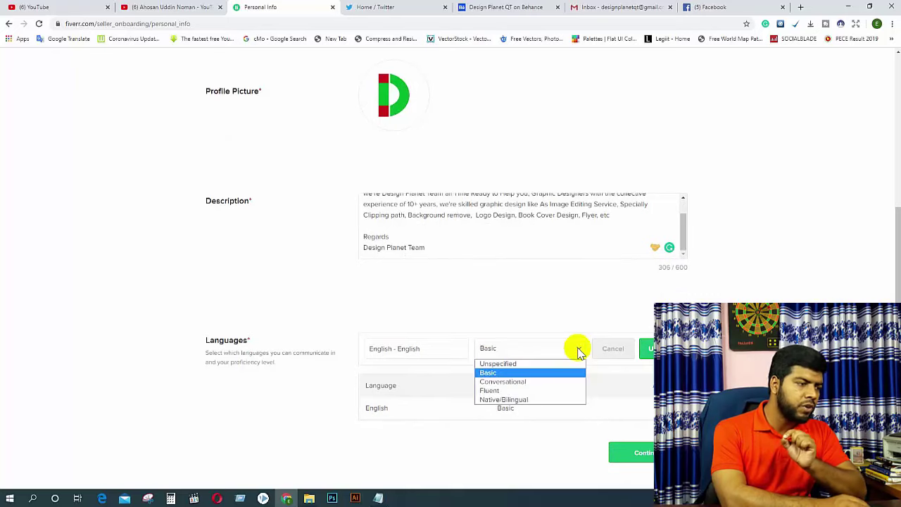
{"action": "left_click", "coordinate": [528, 382]}
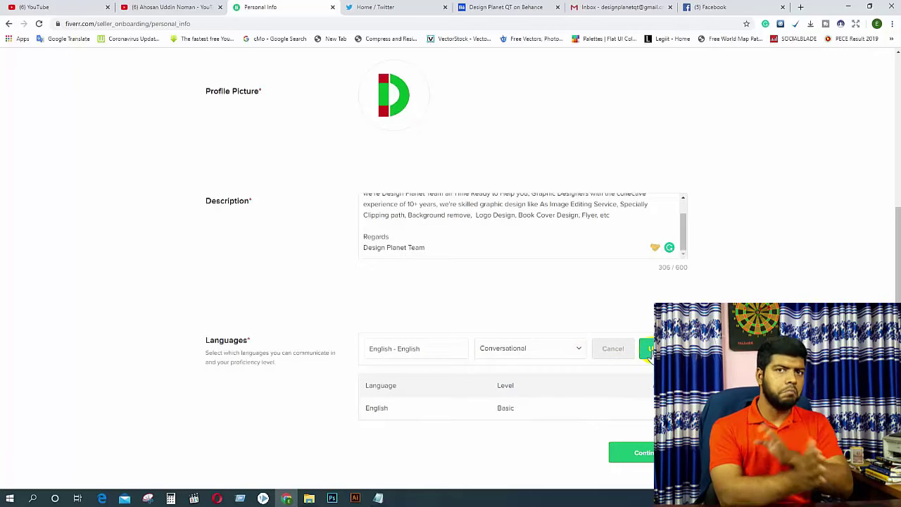
{"action": "left_click", "coordinate": [649, 350]}
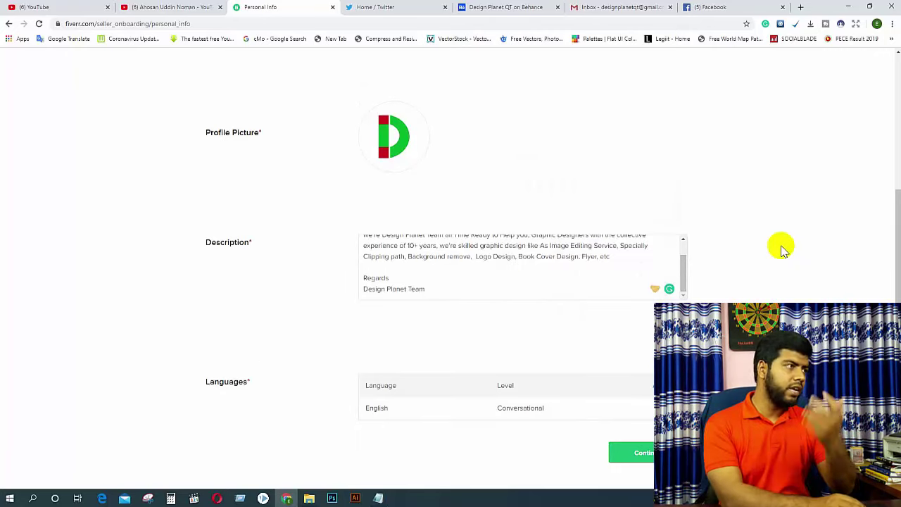
Step: Open the Fiverr home page in a separate tab and go to the Photoshop Editing category
{"action": "scroll", "coordinate": [356, 222], "scroll_direction": "up", "scroll_amount": 3}
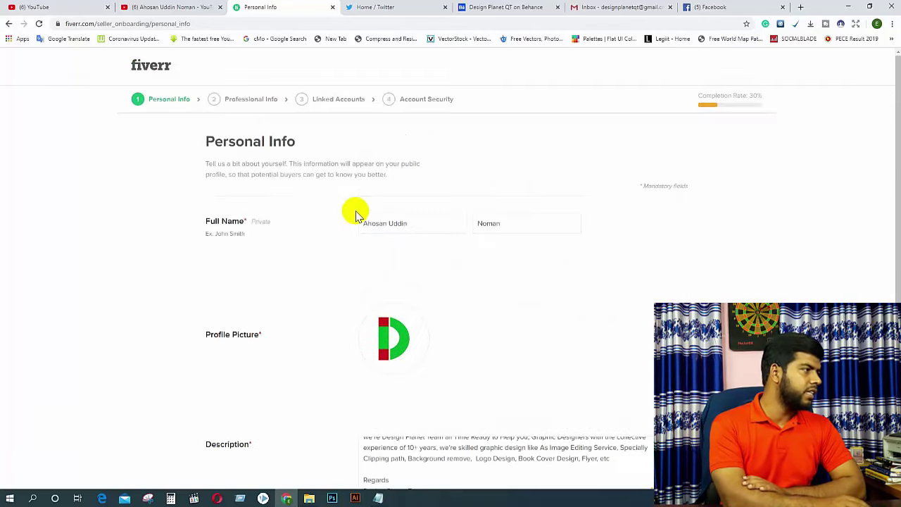
{"action": "middle_click", "coordinate": [148, 65]}
{"action": "left_click", "coordinate": [370, 7]}
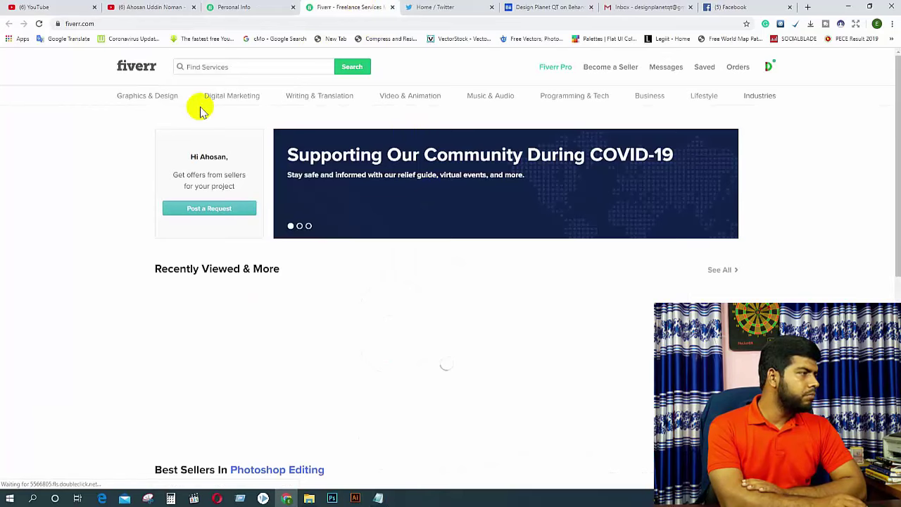
{"action": "mouse_move", "coordinate": [148, 97]}
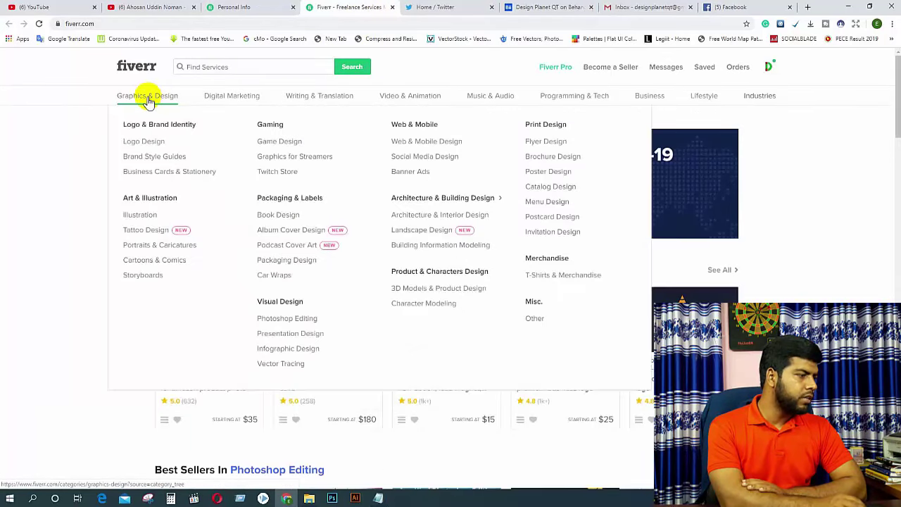
{"action": "left_click", "coordinate": [276, 321]}
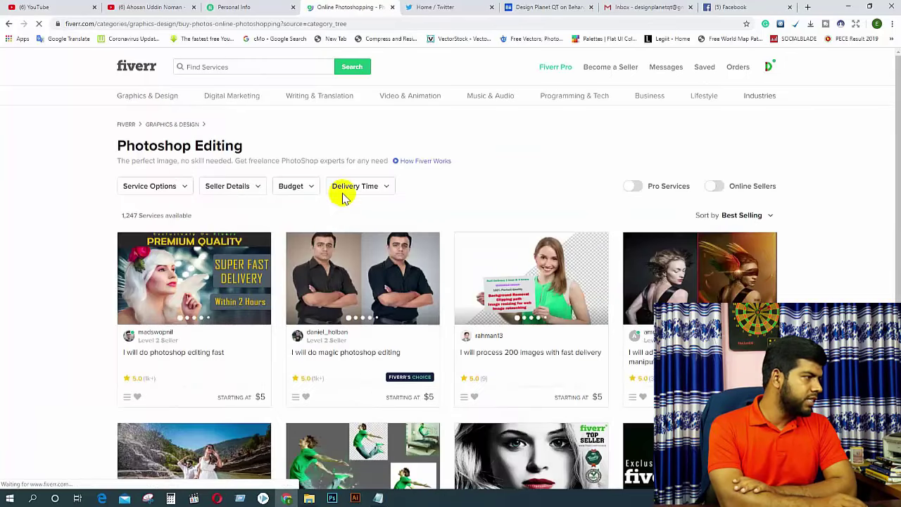
Step: Examine the Service Options and Seller Details filters, expanding the full list of languages that sellers speak
{"action": "left_click", "coordinate": [177, 188]}
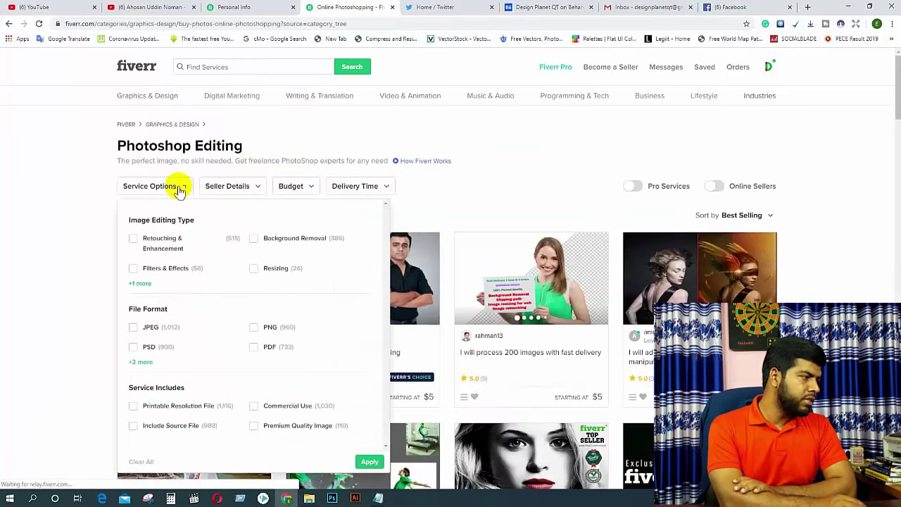
{"action": "left_click", "coordinate": [180, 189]}
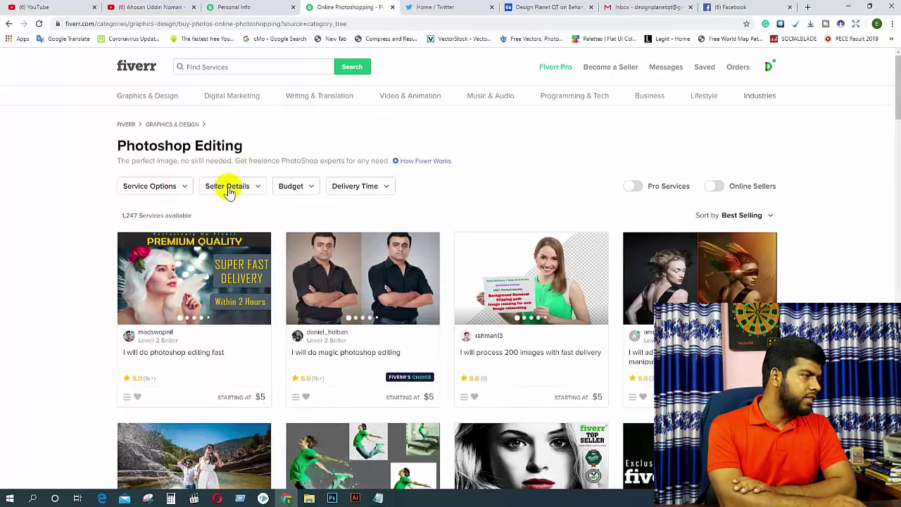
{"action": "left_click", "coordinate": [258, 188]}
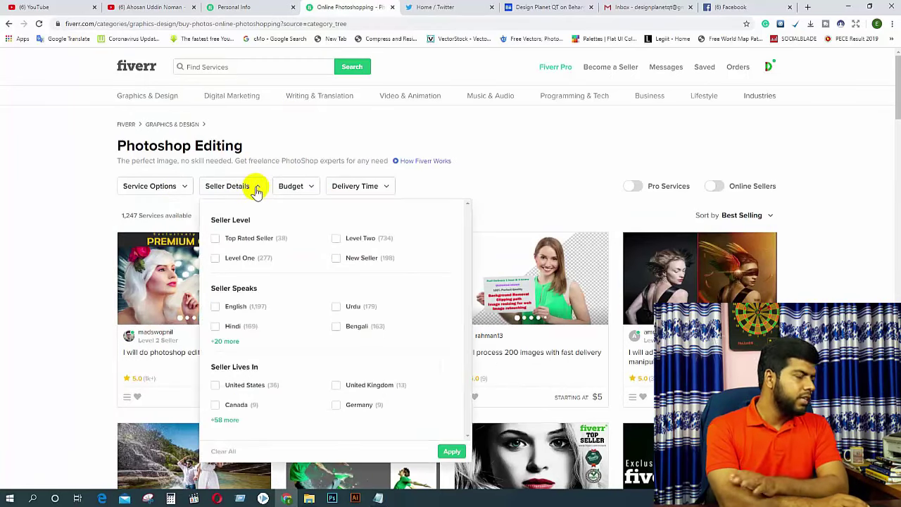
{"action": "left_click", "coordinate": [220, 340]}
{"action": "scroll", "coordinate": [427, 338], "scroll_direction": "down", "scroll_amount": 2}
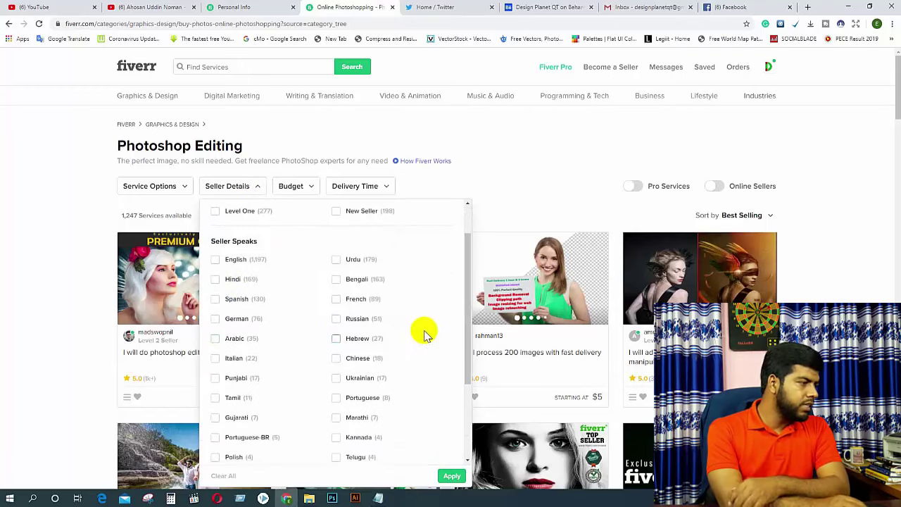
{"action": "scroll", "coordinate": [346, 330], "scroll_direction": "up", "scroll_amount": 2}
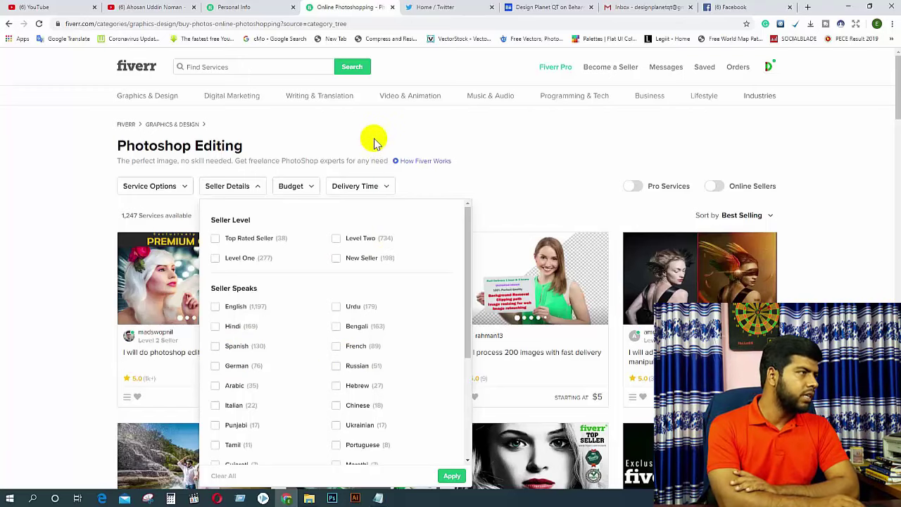
Step: Return to the Personal Info form and start a new language entry
{"action": "left_click", "coordinate": [242, 7]}
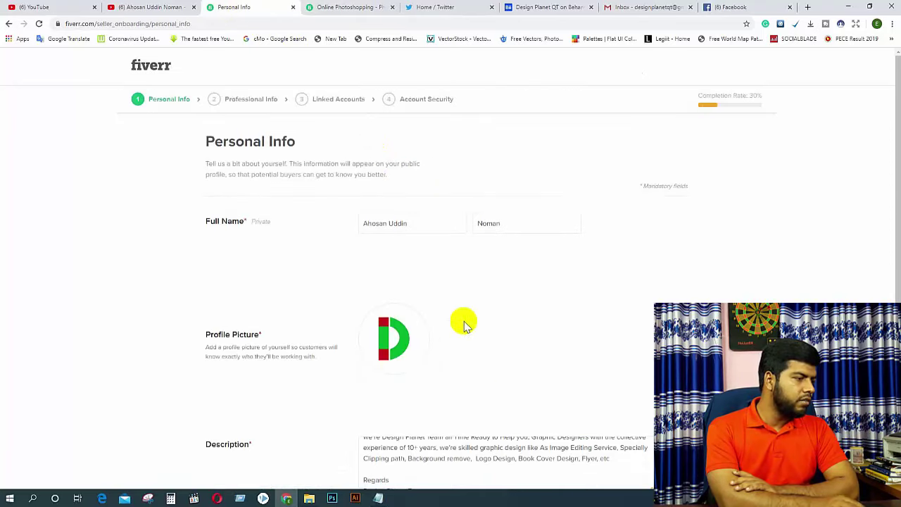
{"action": "scroll", "coordinate": [545, 359], "scroll_direction": "down", "scroll_amount": 3}
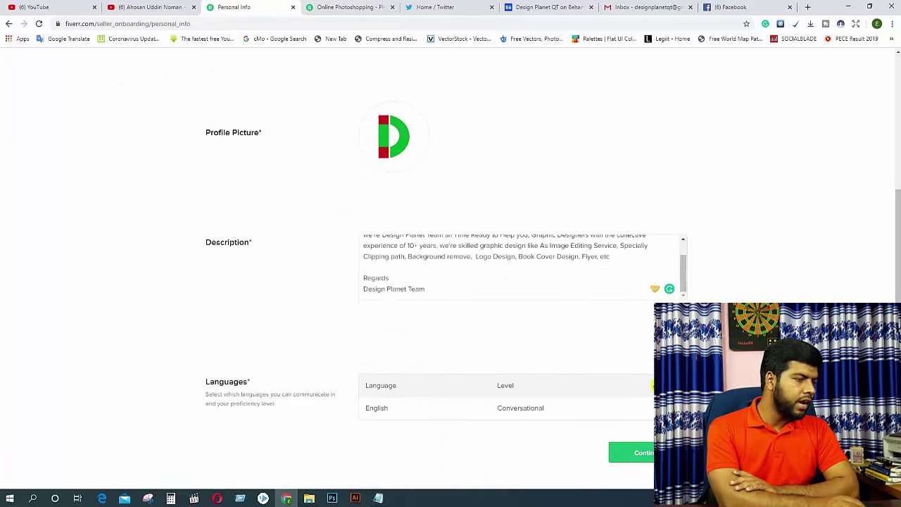
{"action": "left_click", "coordinate": [654, 385]}
{"action": "scroll", "coordinate": [639, 308], "scroll_direction": "down", "scroll_amount": 1}
Step: Check the seller languages in the Photoshop Editing category's filter again and return to the Personal Info form
{"action": "left_click", "coordinate": [371, 6]}
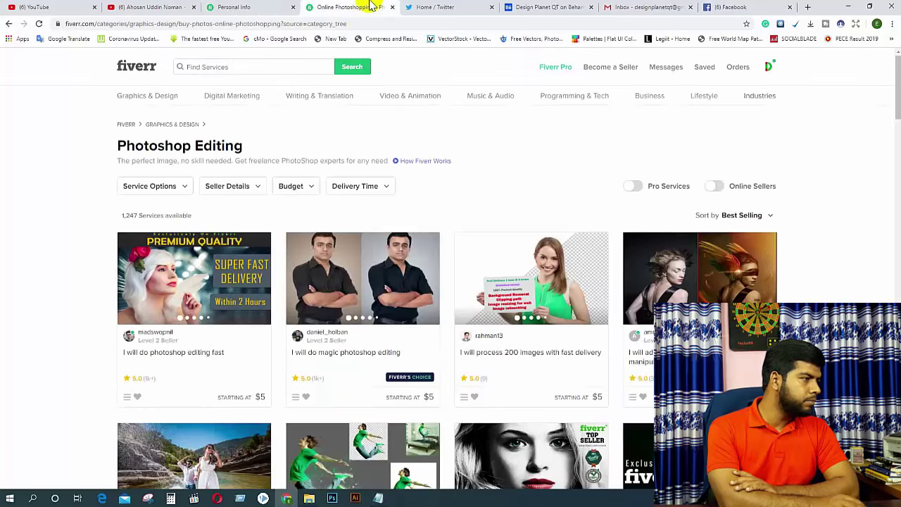
{"action": "left_click", "coordinate": [252, 186]}
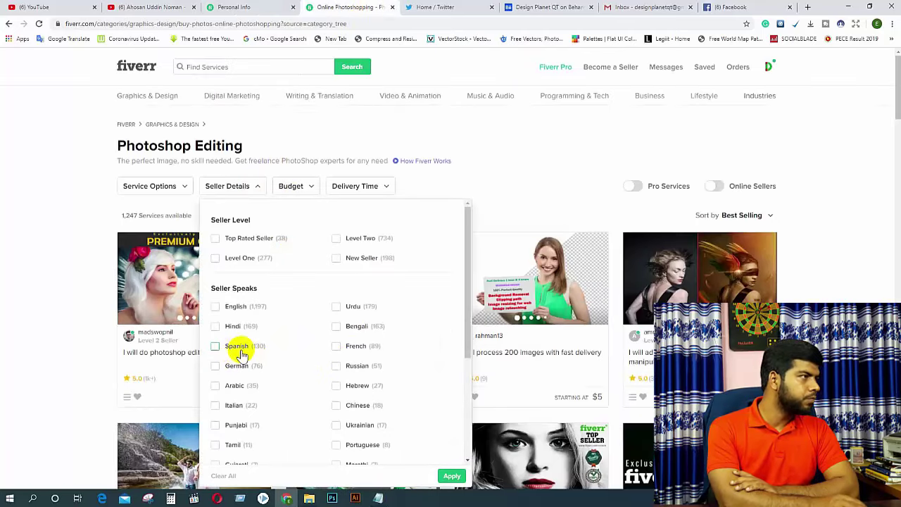
{"action": "left_click", "coordinate": [234, 7]}
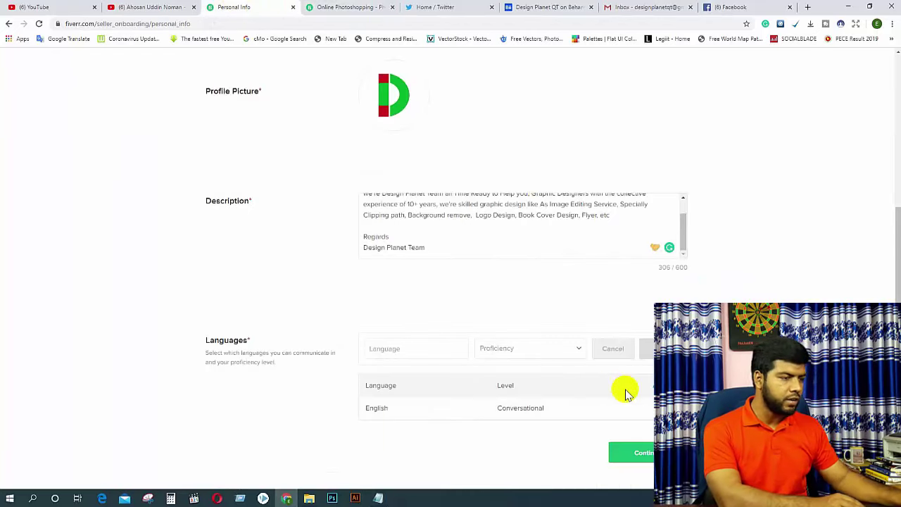
Step: Add Spanish (Español) to the spoken languages with Conversational proficiency
{"action": "left_click", "coordinate": [429, 352]}
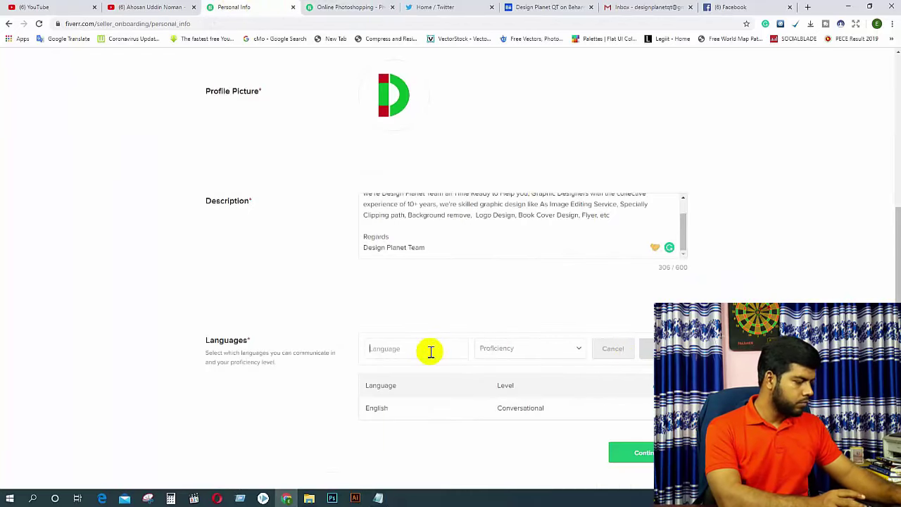
{"action": "type", "text": "Sp"}
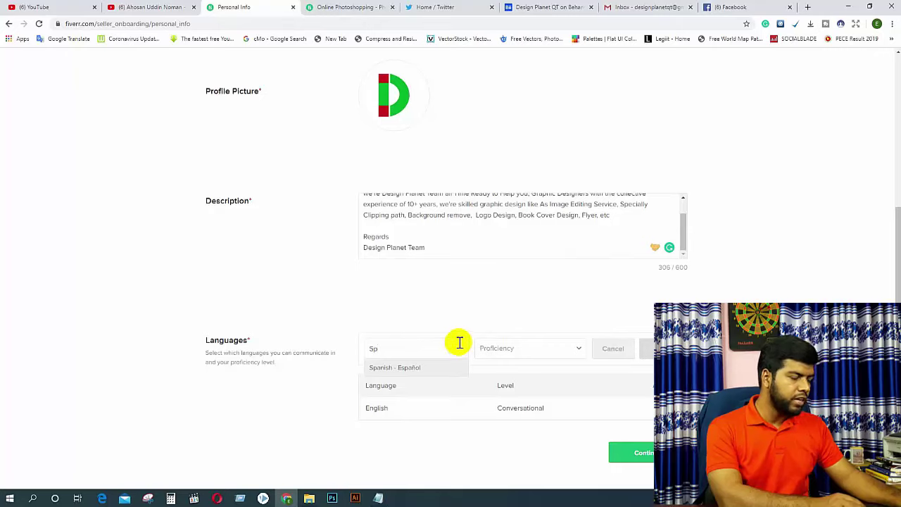
{"action": "left_click", "coordinate": [398, 369]}
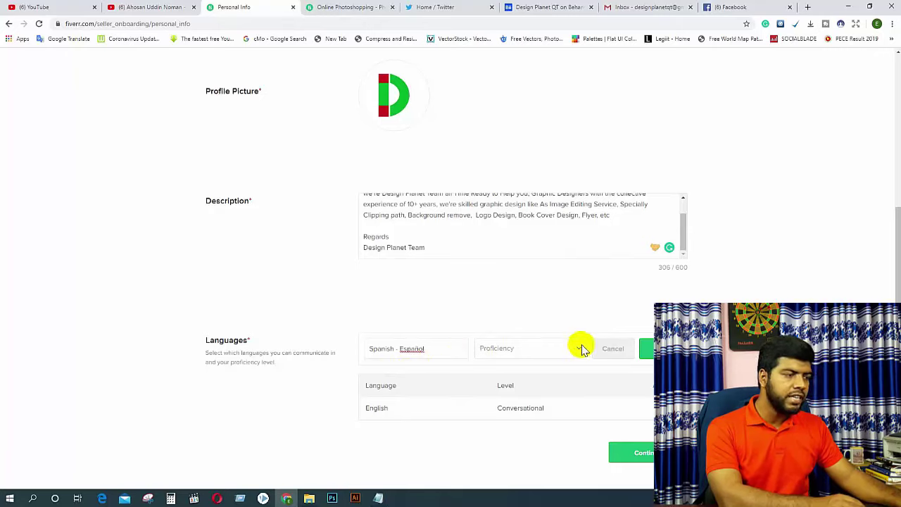
{"action": "left_click", "coordinate": [580, 348]}
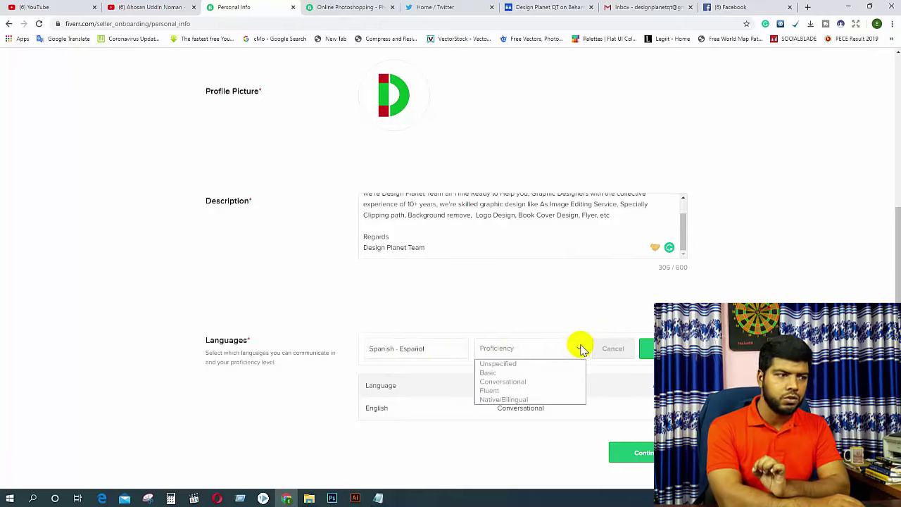
{"action": "left_click", "coordinate": [524, 384]}
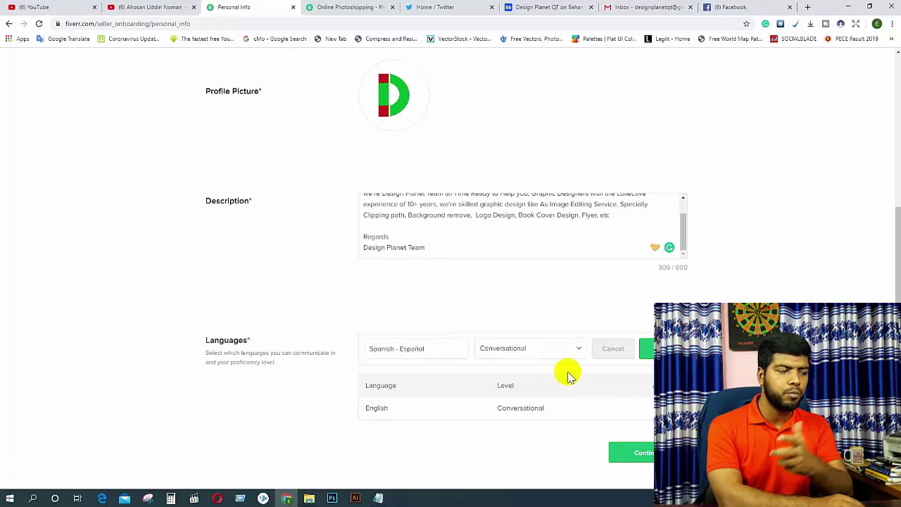
{"action": "left_click", "coordinate": [661, 348]}
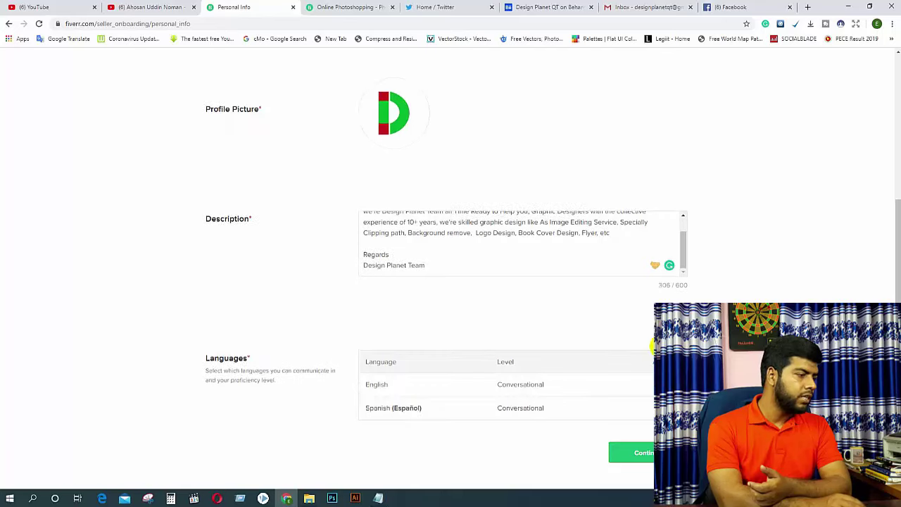
Step: Check the seller languages in the Photoshop Editing filter and add French (Français) to the profile with Conversational proficiency
{"action": "left_click", "coordinate": [334, 7]}
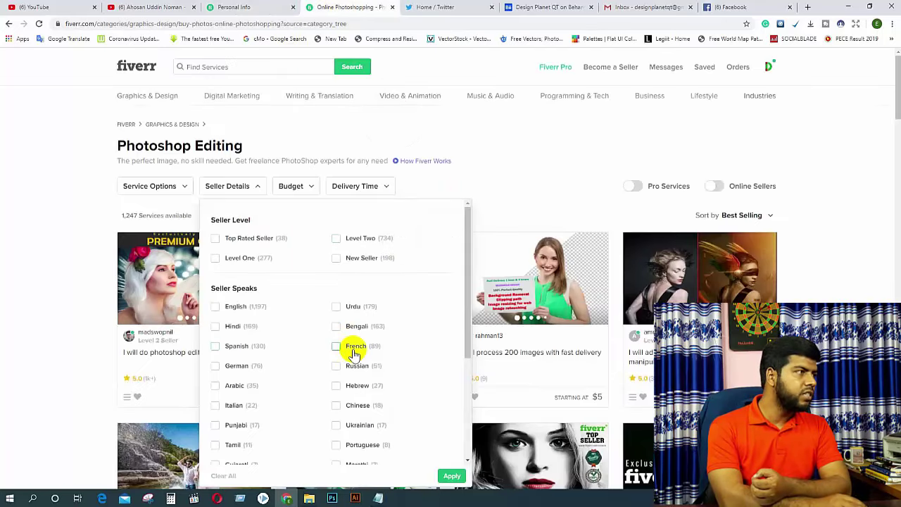
{"action": "left_click", "coordinate": [227, 7]}
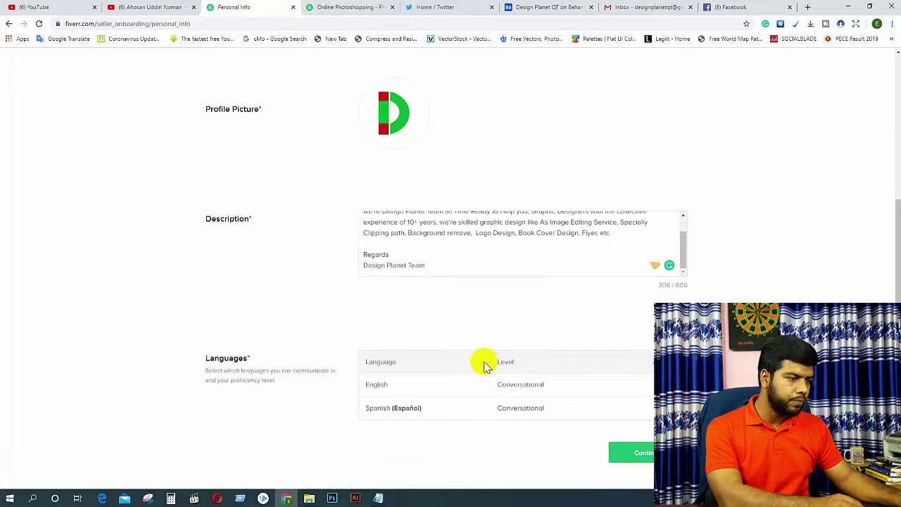
{"action": "left_click", "coordinate": [665, 361]}
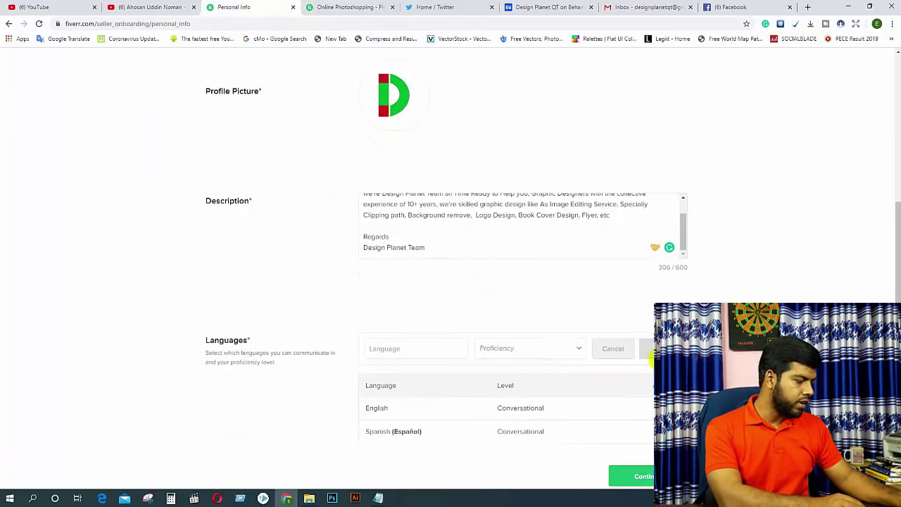
{"action": "left_click", "coordinate": [424, 349]}
{"action": "type", "text": "Fran"}
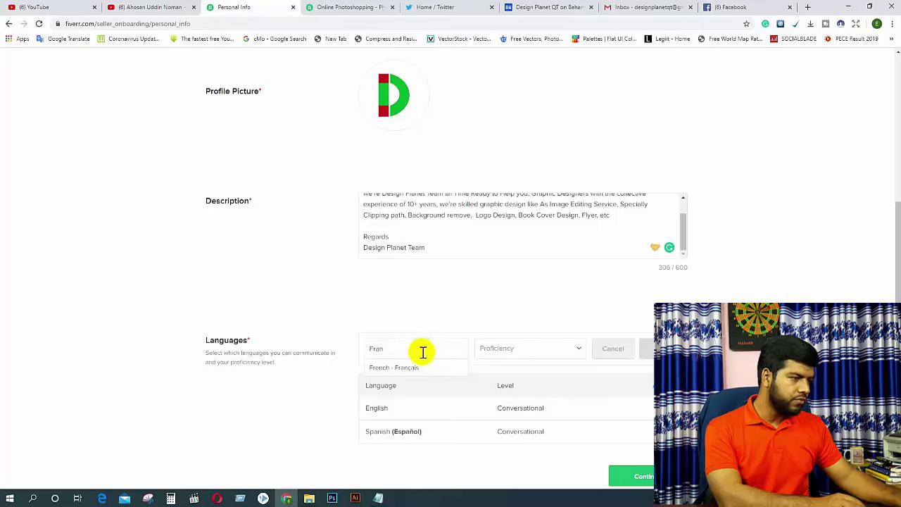
{"action": "left_click", "coordinate": [404, 367]}
{"action": "left_click", "coordinate": [578, 348]}
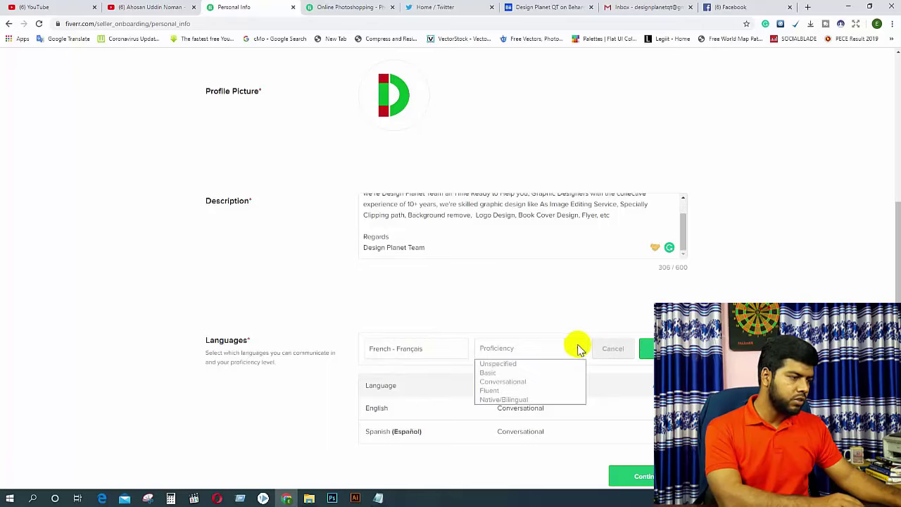
{"action": "left_click", "coordinate": [523, 385]}
{"action": "left_click", "coordinate": [646, 349]}
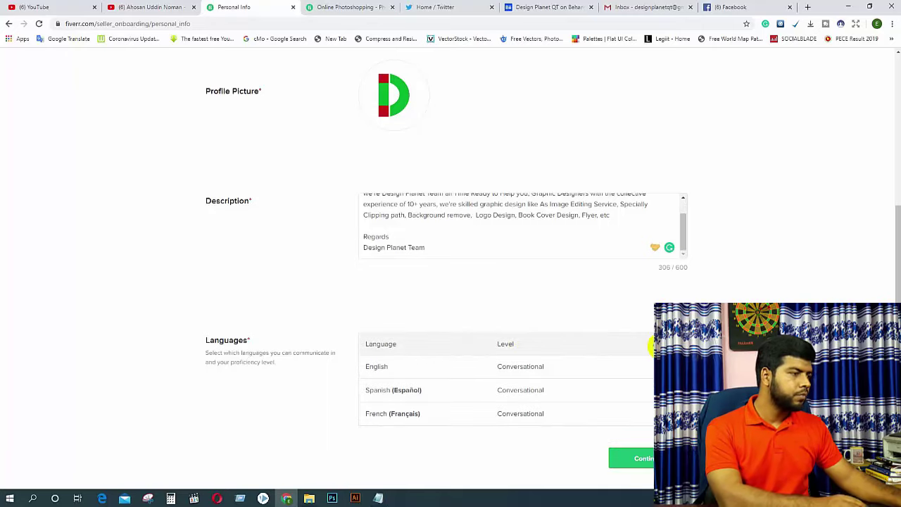
Step: Consult the Photoshop Editing seller languages again and add German (Deutsch) to the profile with Conversational proficiency
{"action": "left_click", "coordinate": [349, 7]}
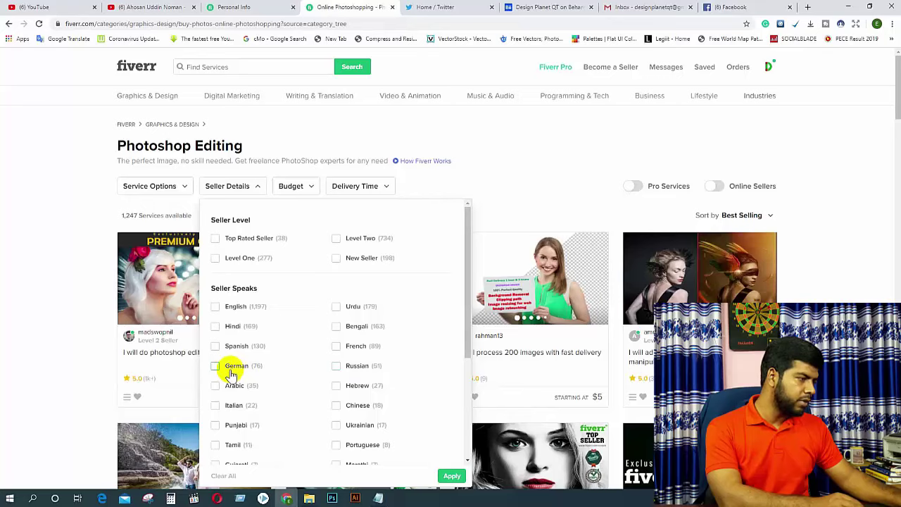
{"action": "left_click", "coordinate": [262, 8]}
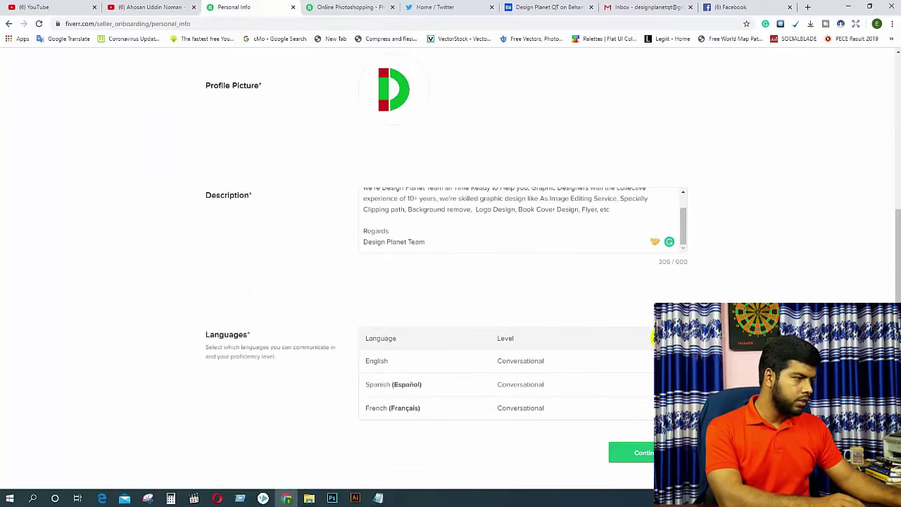
{"action": "left_click", "coordinate": [654, 338]}
{"action": "type", "text": "deu"}
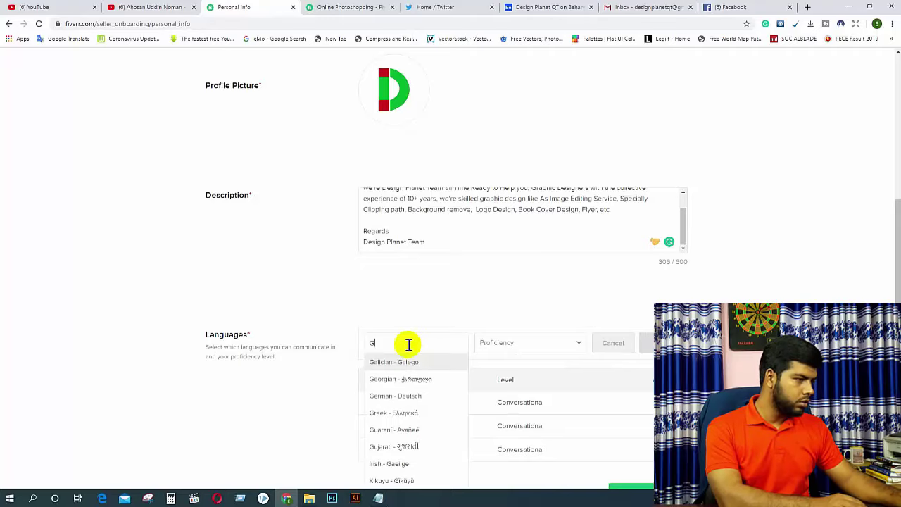
{"action": "left_click", "coordinate": [404, 361]}
{"action": "left_click", "coordinate": [570, 344]}
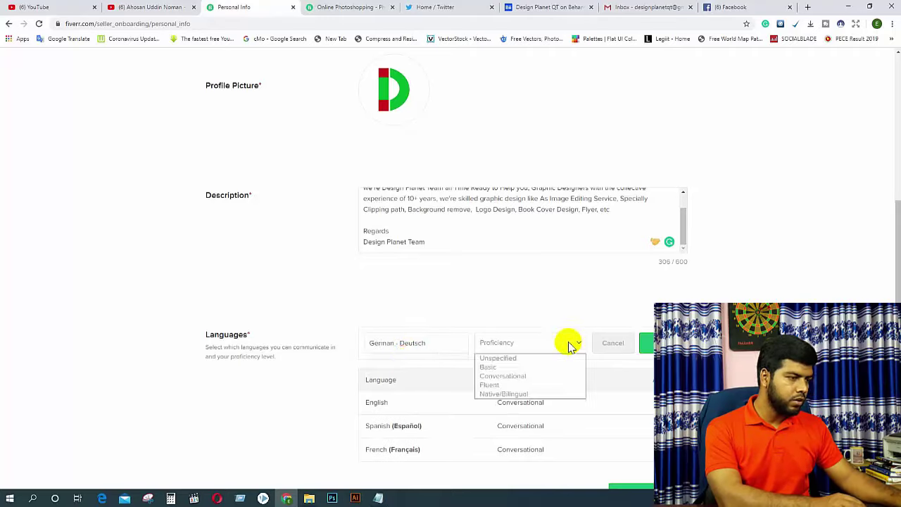
{"action": "left_click", "coordinate": [507, 373]}
{"action": "left_click", "coordinate": [646, 343]}
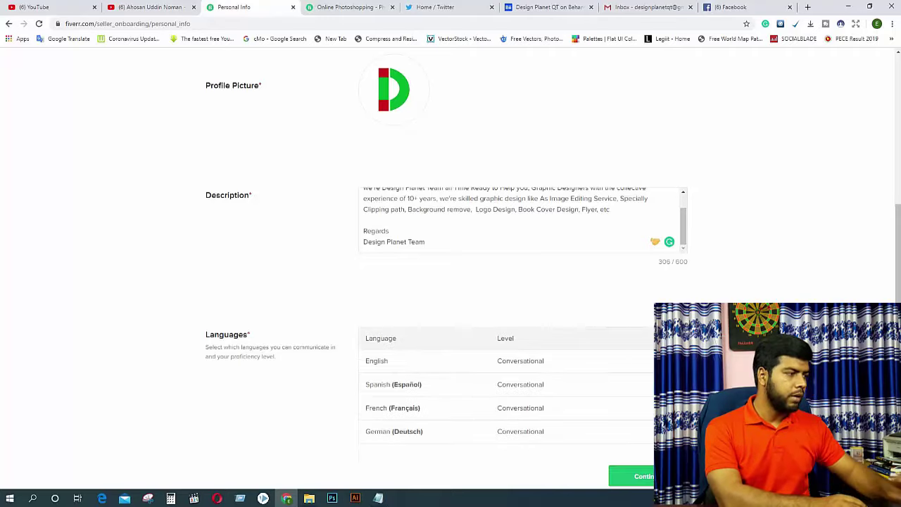
Step: Continue to the Professional Info page and set the occupation to Graphics & Design
{"action": "scroll", "coordinate": [627, 349], "scroll_direction": "down", "scroll_amount": 1}
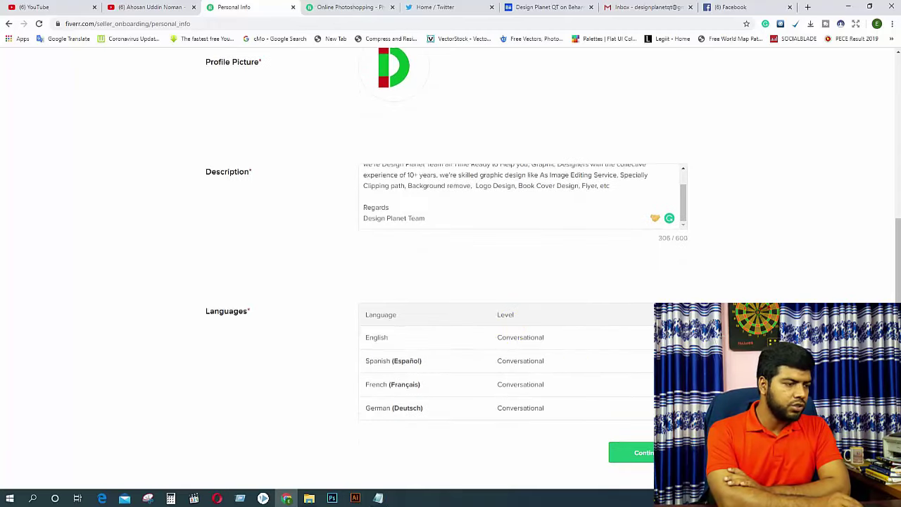
{"action": "left_click", "coordinate": [639, 454]}
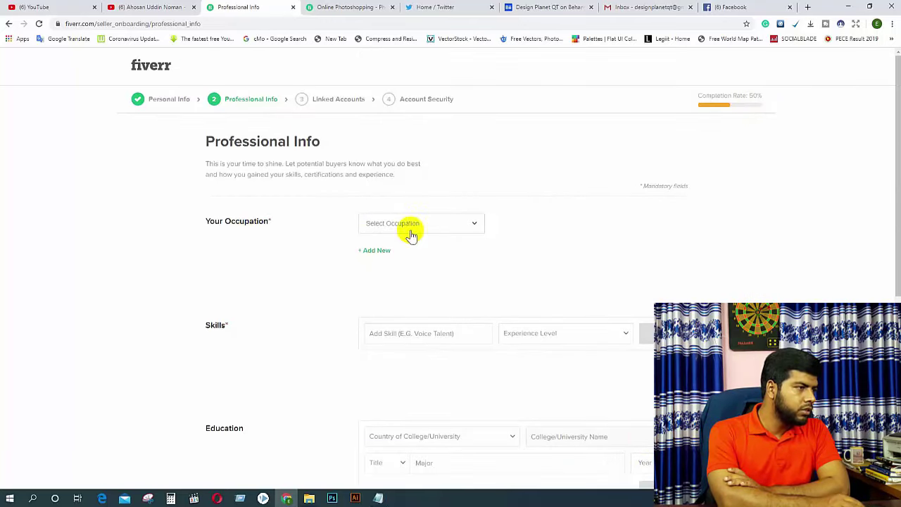
{"action": "left_click", "coordinate": [470, 226]}
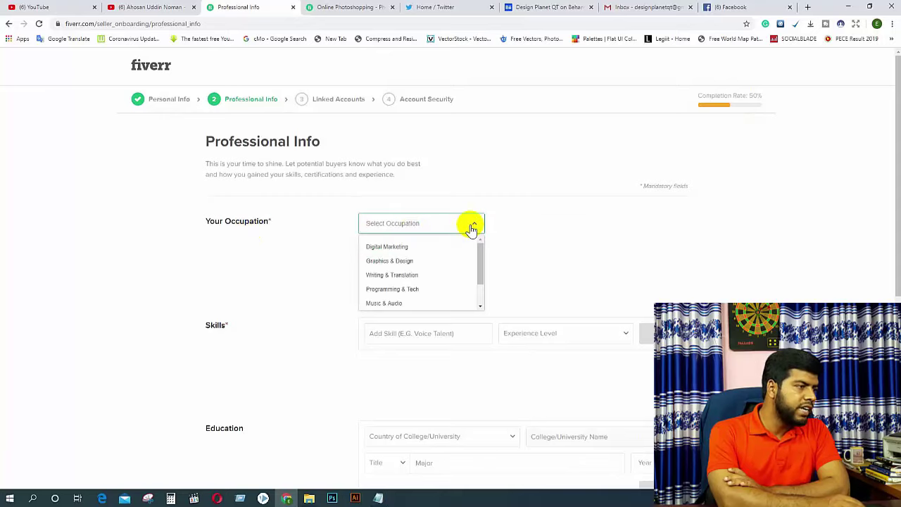
{"action": "left_click", "coordinate": [402, 260]}
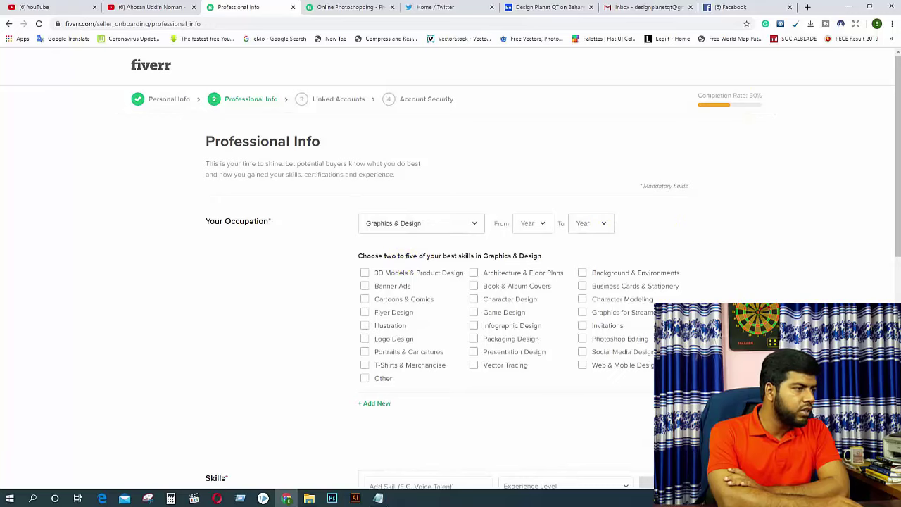
Step: Select Banner Ads, Logo Design, Book & Album Covers, Photoshop Editing and Social Media Design as the best Graphics & Design skills
{"action": "scroll", "coordinate": [451, 268], "scroll_direction": "down", "scroll_amount": 1}
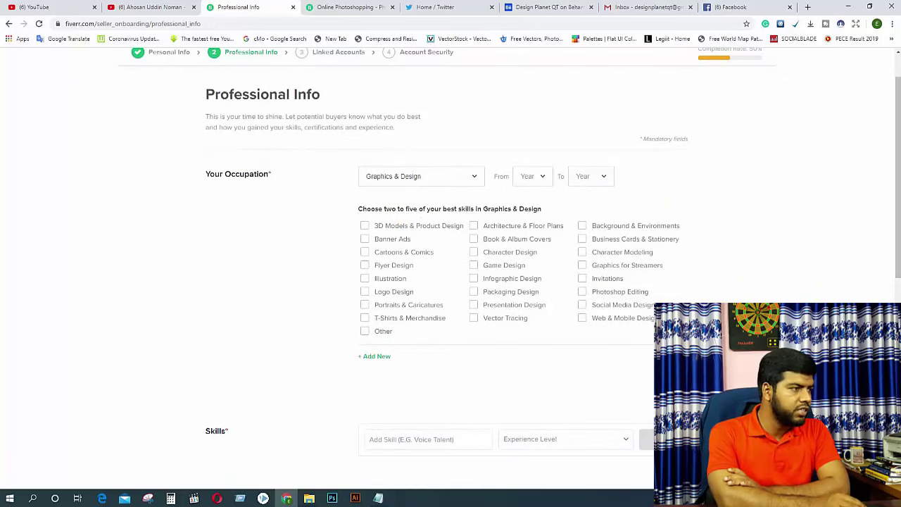
{"action": "left_click", "coordinate": [365, 241]}
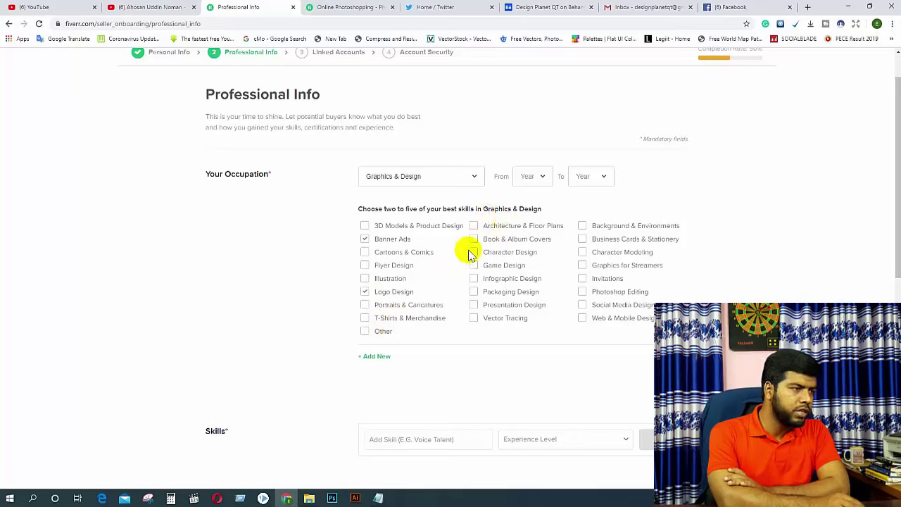
{"action": "left_click", "coordinate": [473, 240]}
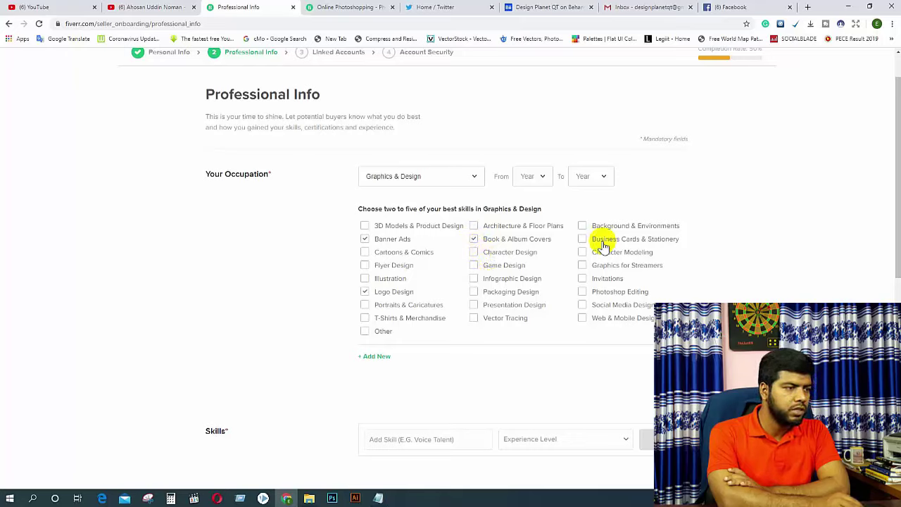
{"action": "left_click", "coordinate": [583, 293]}
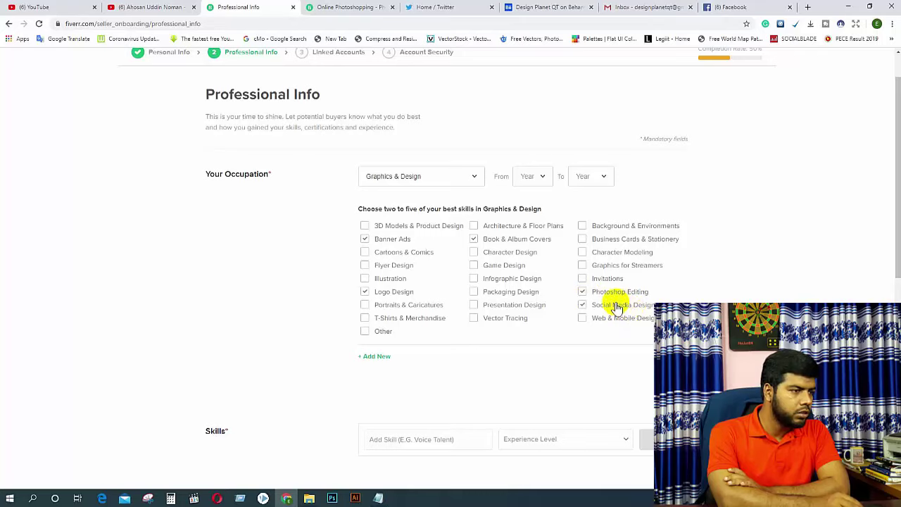
{"action": "left_click", "coordinate": [583, 321]}
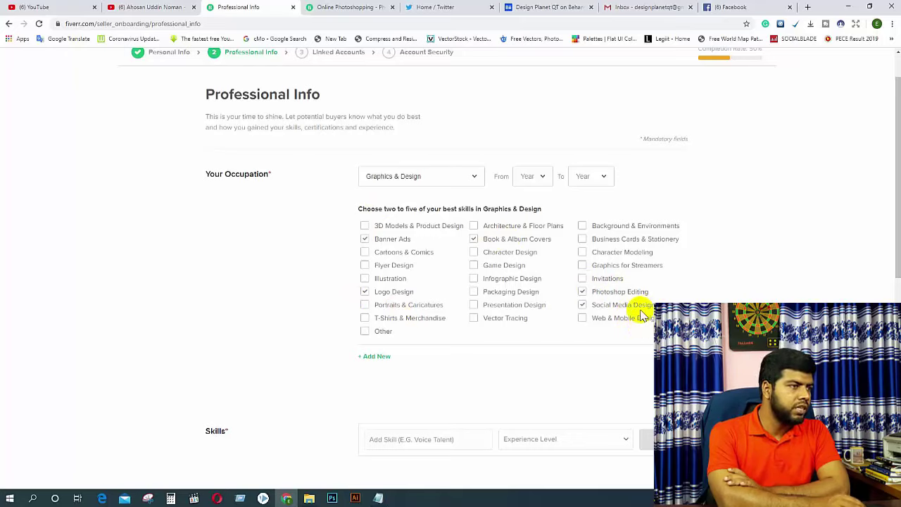
Step: Set the start year of the Graphics & Design occupation to 2003
{"action": "left_click", "coordinate": [542, 177]}
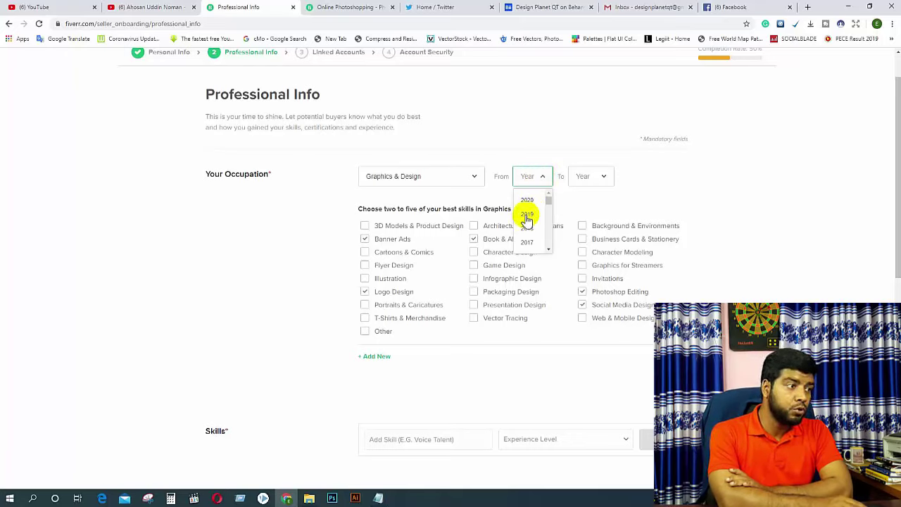
{"action": "scroll", "coordinate": [529, 229], "scroll_direction": "down", "scroll_amount": 1}
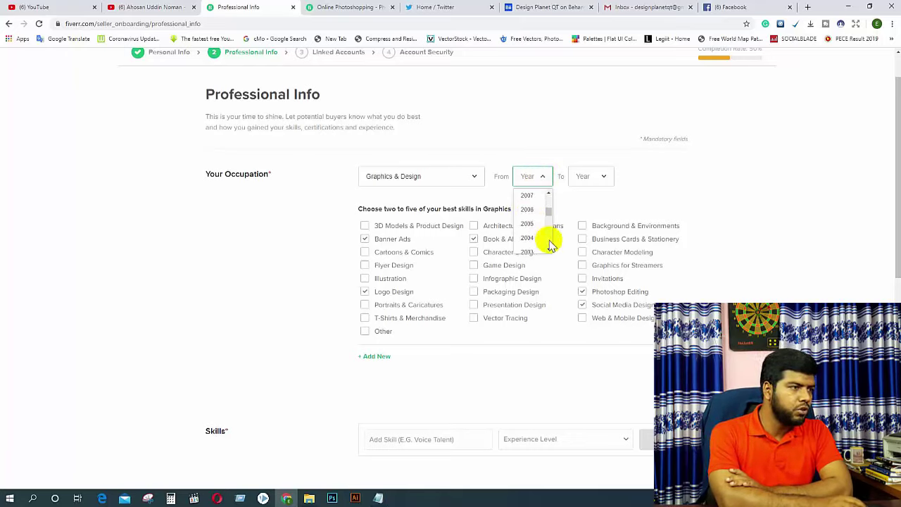
{"action": "scroll", "coordinate": [535, 240], "scroll_direction": "up", "scroll_amount": 1}
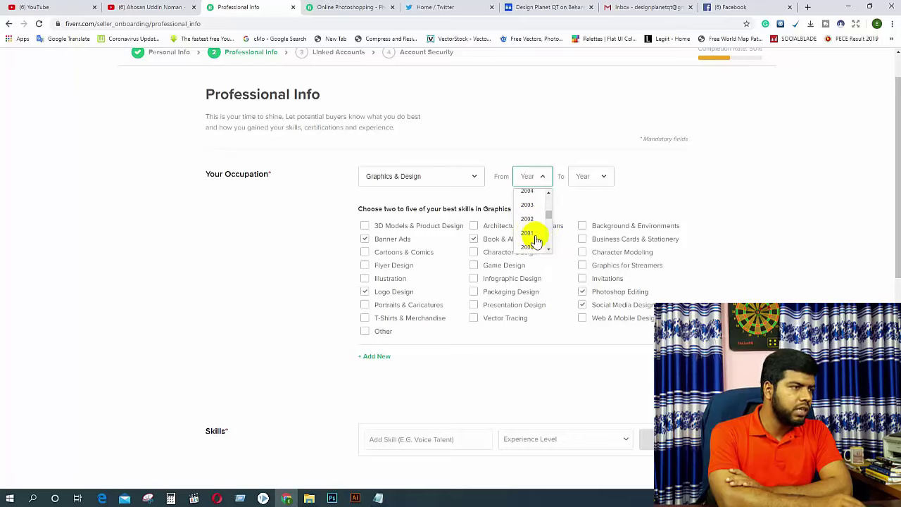
{"action": "left_click", "coordinate": [527, 204]}
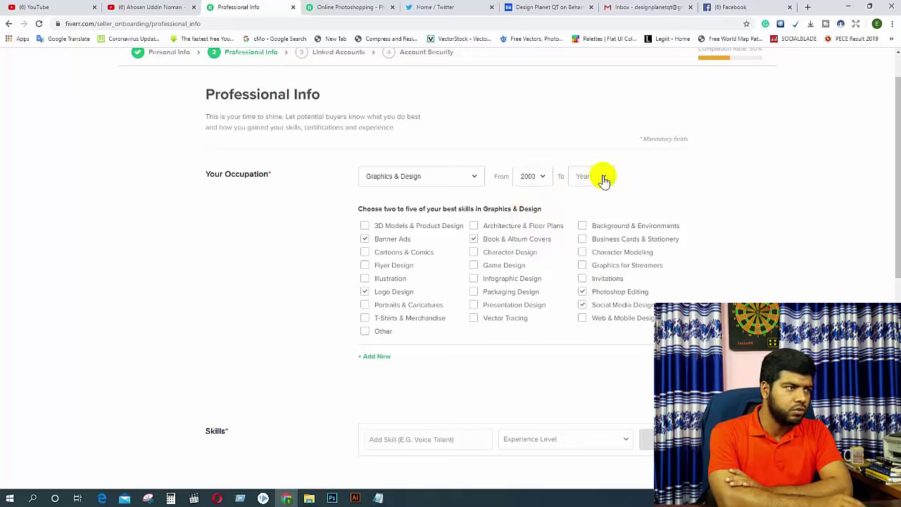
Step: Set the Graphics & Design occupation period to run from 2008 to 2020
{"action": "left_click", "coordinate": [542, 178]}
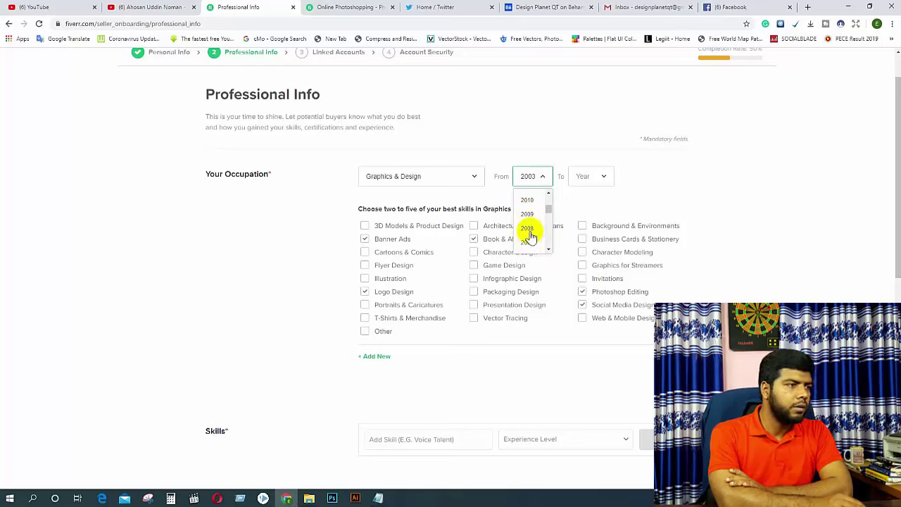
{"action": "left_click", "coordinate": [529, 230]}
{"action": "left_click", "coordinate": [600, 179]}
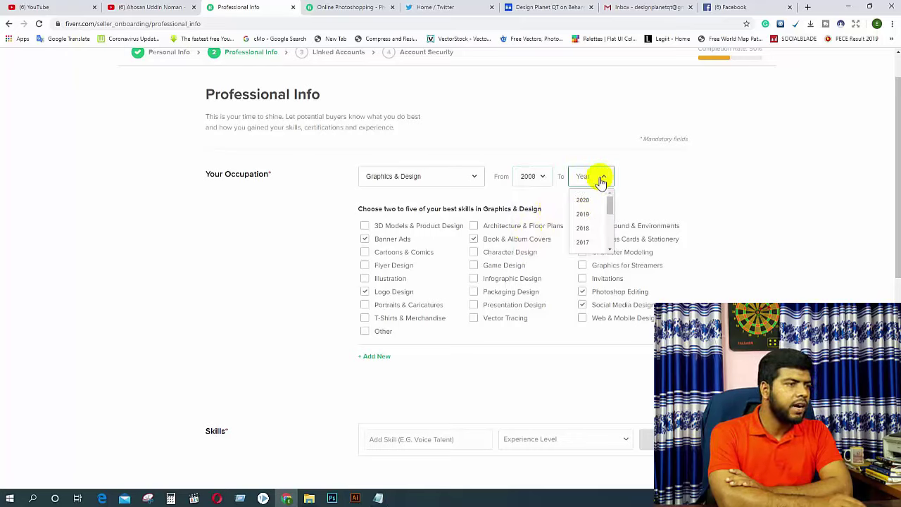
{"action": "left_click", "coordinate": [583, 201]}
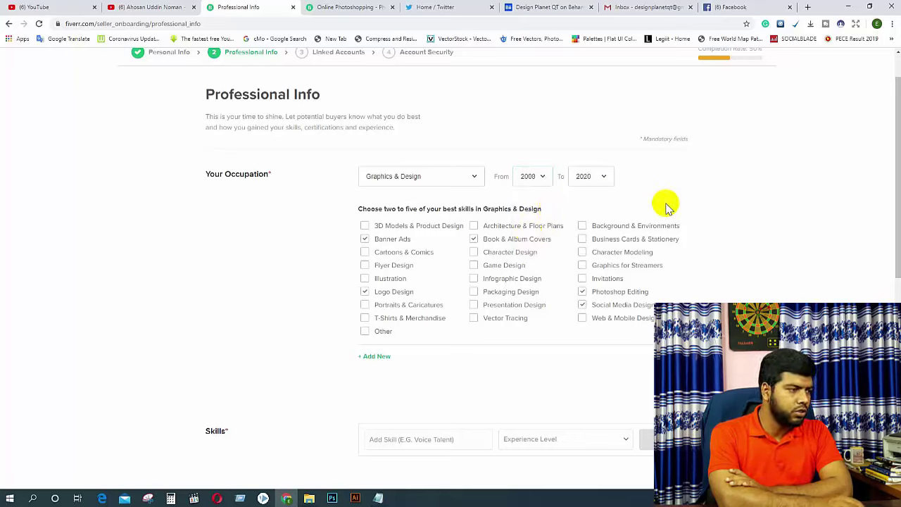
{"action": "scroll", "coordinate": [451, 282], "scroll_direction": "down", "scroll_amount": 2}
{"action": "scroll", "coordinate": [450, 282], "scroll_direction": "up", "scroll_amount": 2}
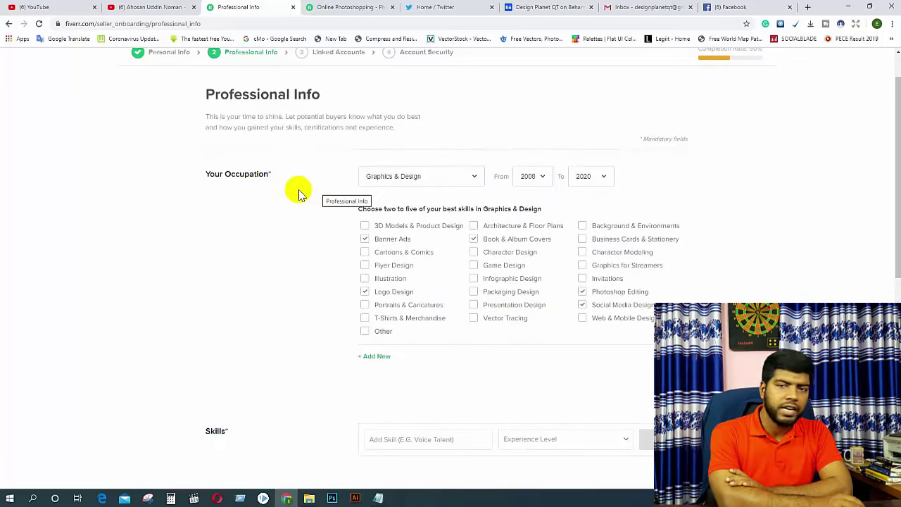
{"action": "scroll", "coordinate": [620, 303], "scroll_direction": "down", "scroll_amount": 1}
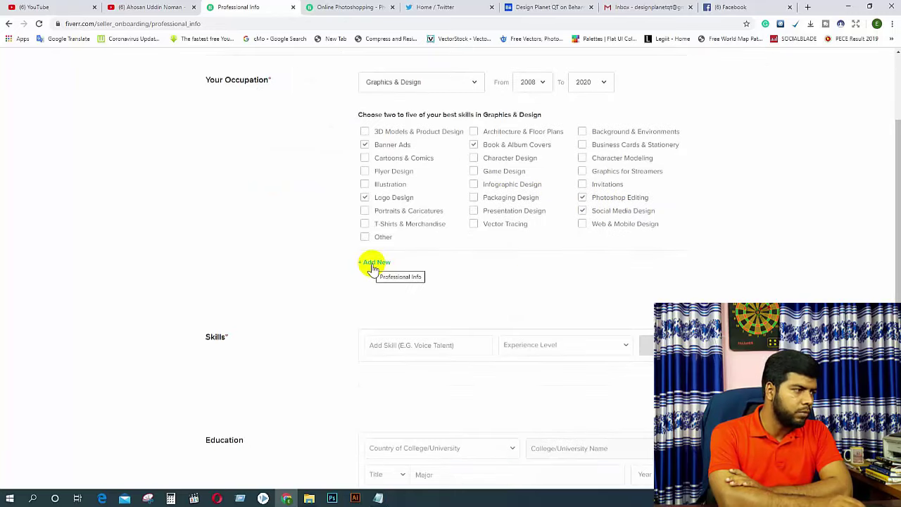
Step: Add Adobe Photoshop to the Skills section with the experience level Expert
{"action": "scroll", "coordinate": [610, 308], "scroll_direction": "down", "scroll_amount": 1}
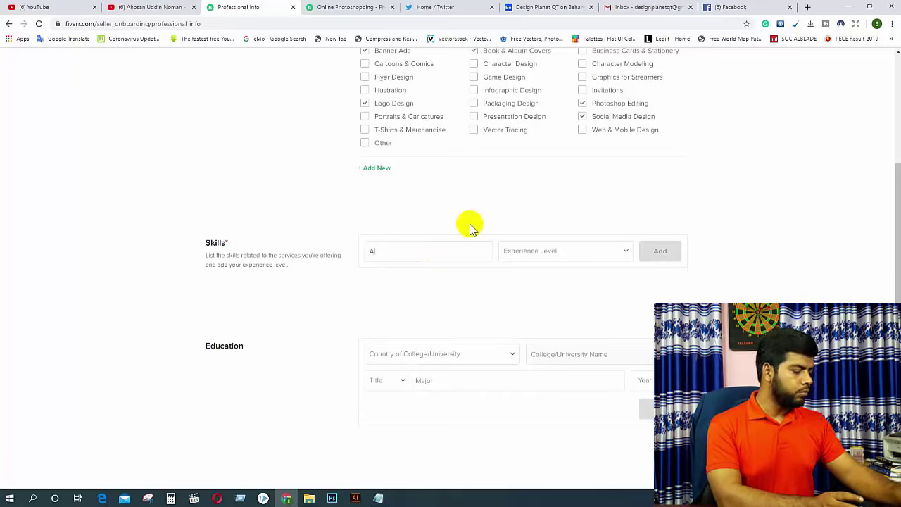
{"action": "type", "text": "e "}
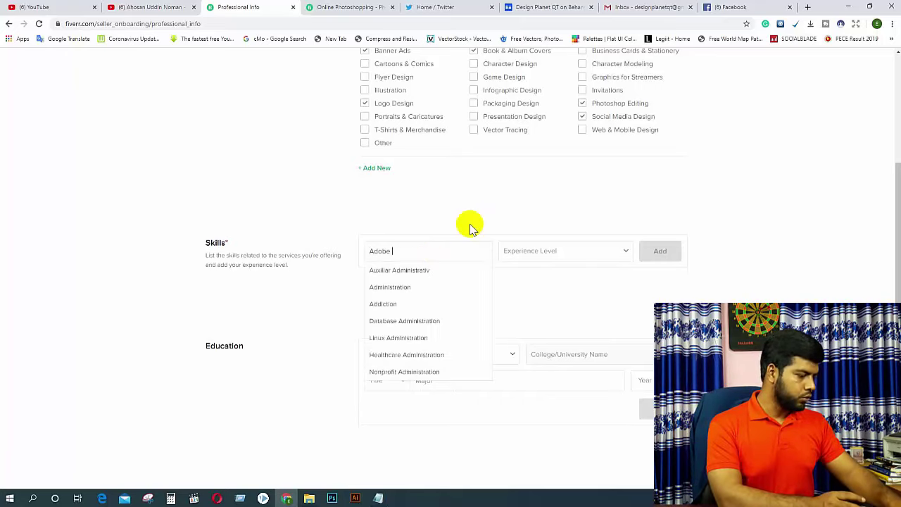
{"action": "type", "text": "Pho"}
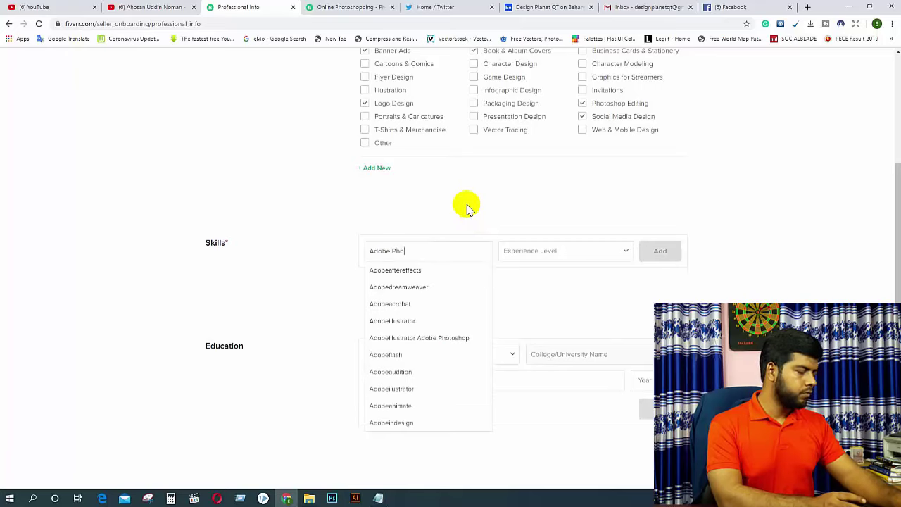
{"action": "type", "text": "to"}
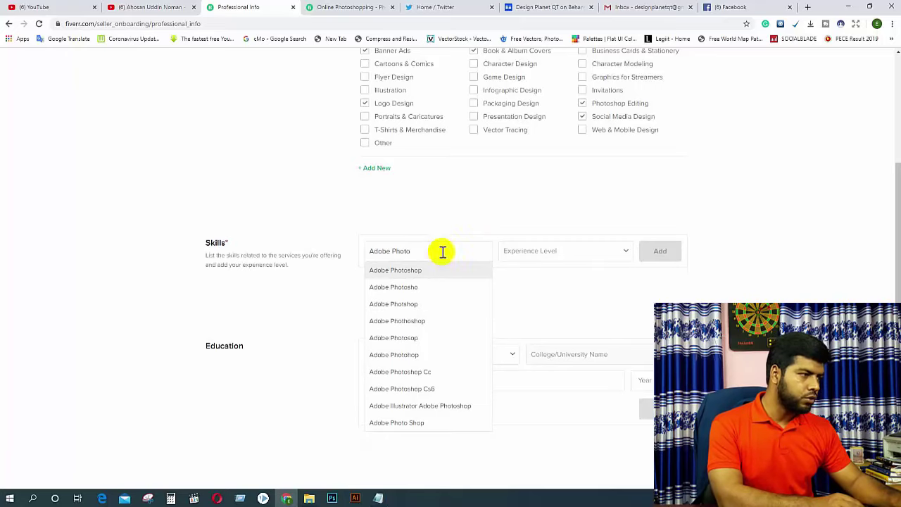
{"action": "left_click", "coordinate": [412, 273]}
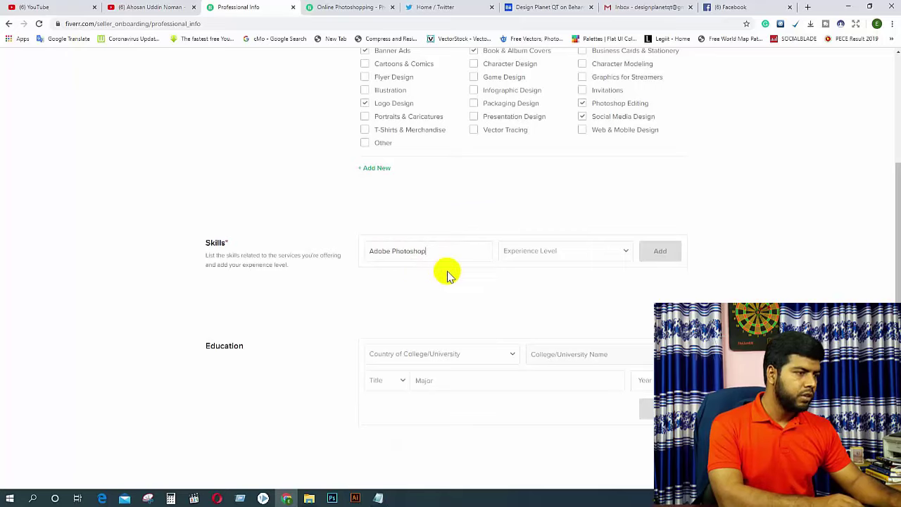
{"action": "left_click", "coordinate": [553, 252]}
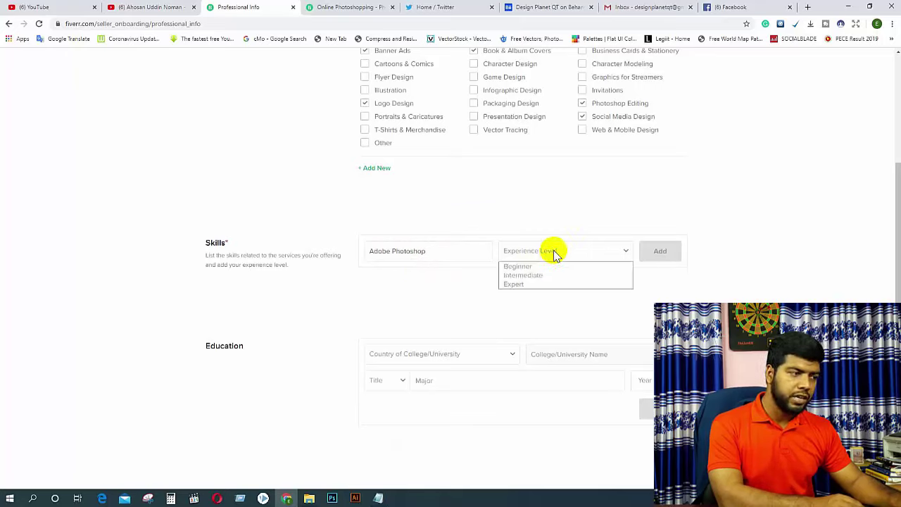
{"action": "left_click", "coordinate": [517, 284]}
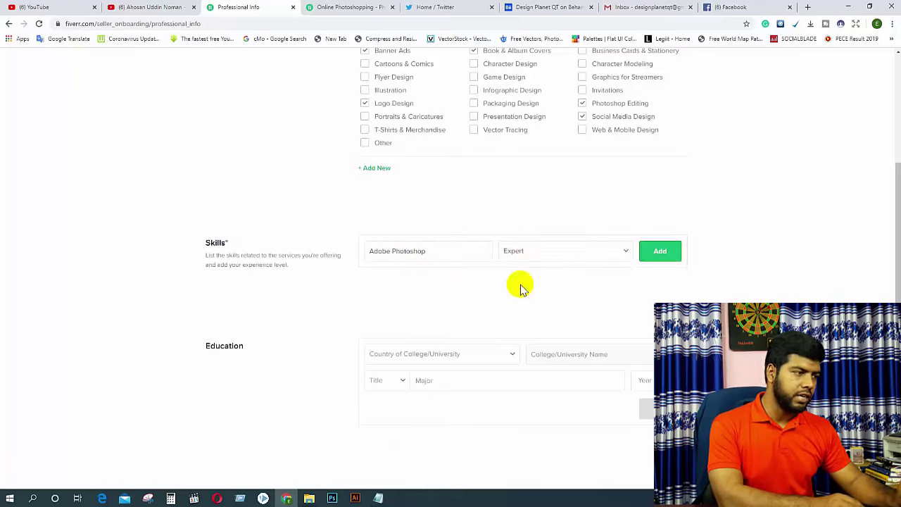
{"action": "left_click", "coordinate": [662, 251]}
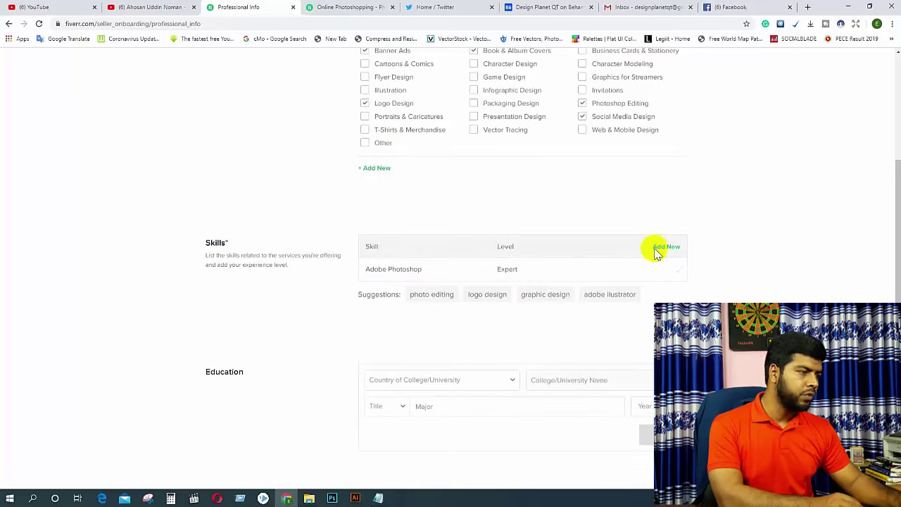
Step: Add the suggested skills Photo Editing and Logo Design, both with the experience level Expert
{"action": "left_click", "coordinate": [431, 297]}
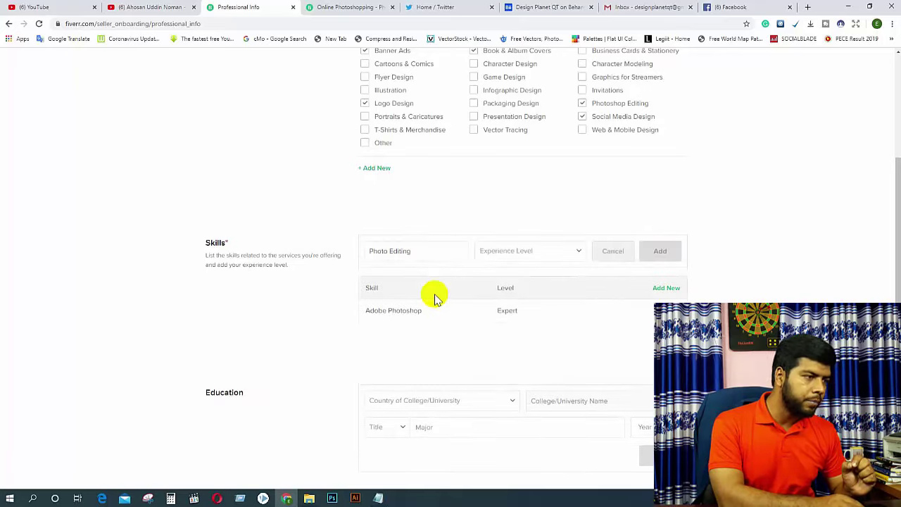
{"action": "left_click", "coordinate": [575, 252]}
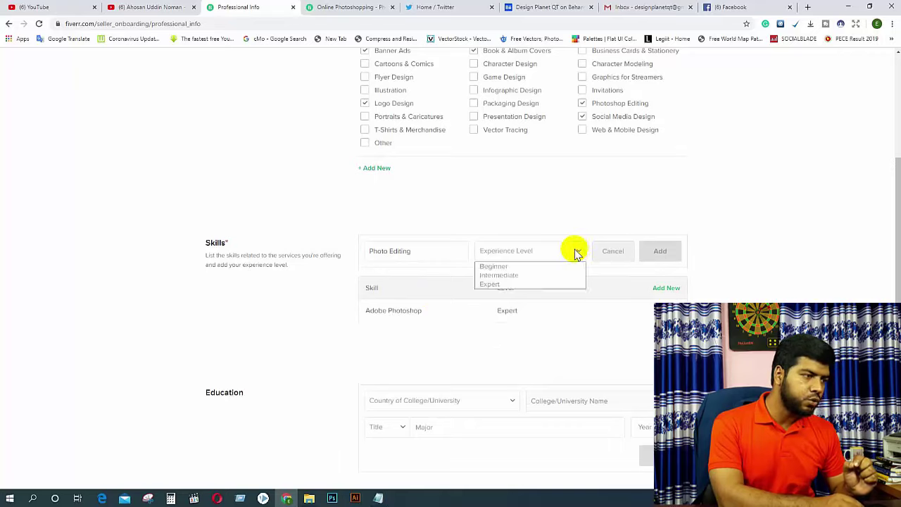
{"action": "left_click", "coordinate": [507, 286]}
{"action": "left_click", "coordinate": [660, 251]}
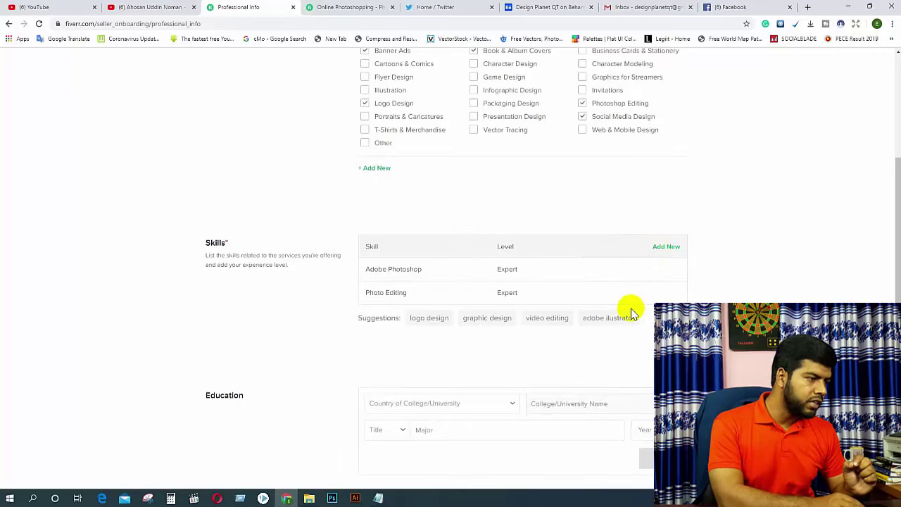
{"action": "left_click", "coordinate": [431, 318]}
{"action": "left_click", "coordinate": [559, 252]}
{"action": "left_click", "coordinate": [513, 283]}
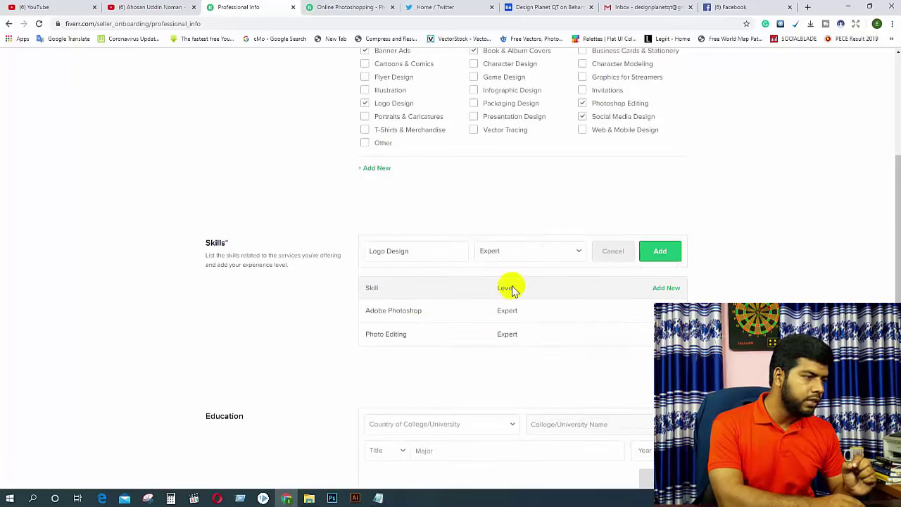
{"action": "left_click", "coordinate": [662, 252]}
Step: Add the suggested skills Adobe Ilustrator and Graphic Design, both with the experience level Expert
{"action": "scroll", "coordinate": [682, 299], "scroll_direction": "down", "scroll_amount": 1}
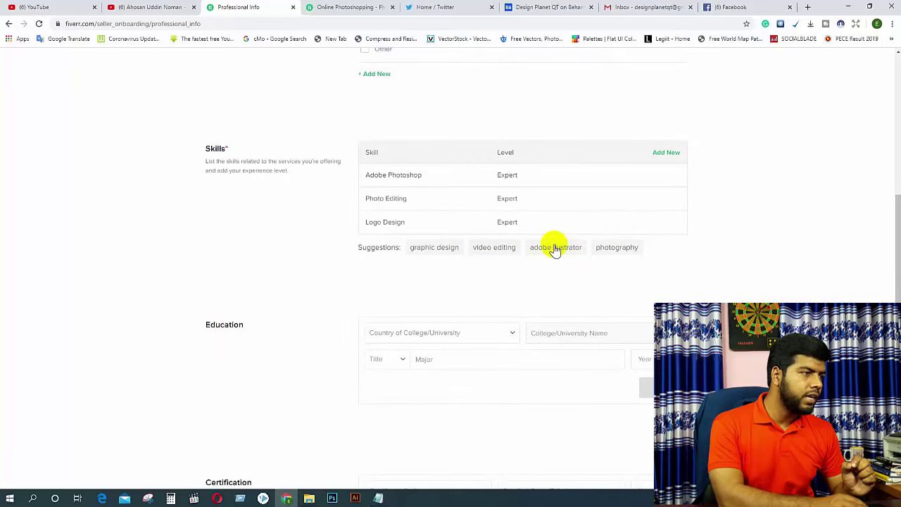
{"action": "left_click", "coordinate": [556, 248]}
{"action": "left_click", "coordinate": [542, 156]}
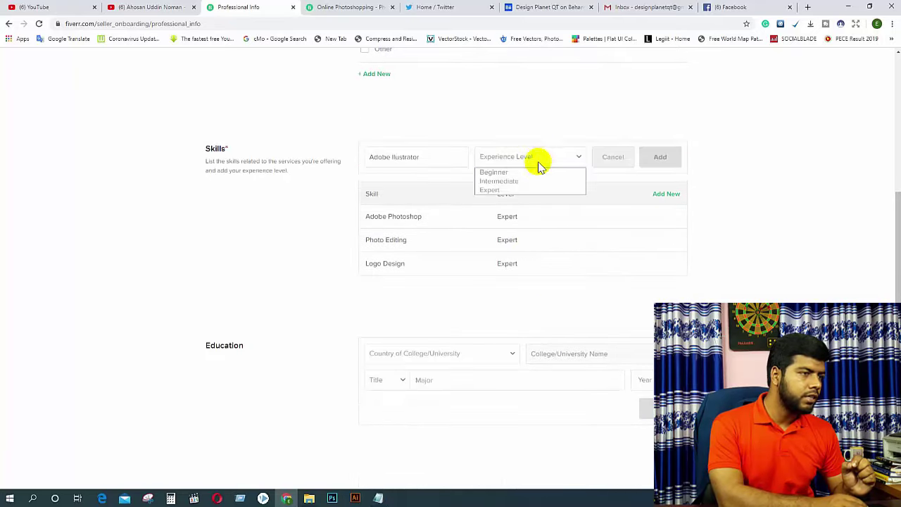
{"action": "left_click", "coordinate": [499, 190]}
{"action": "left_click", "coordinate": [658, 157]}
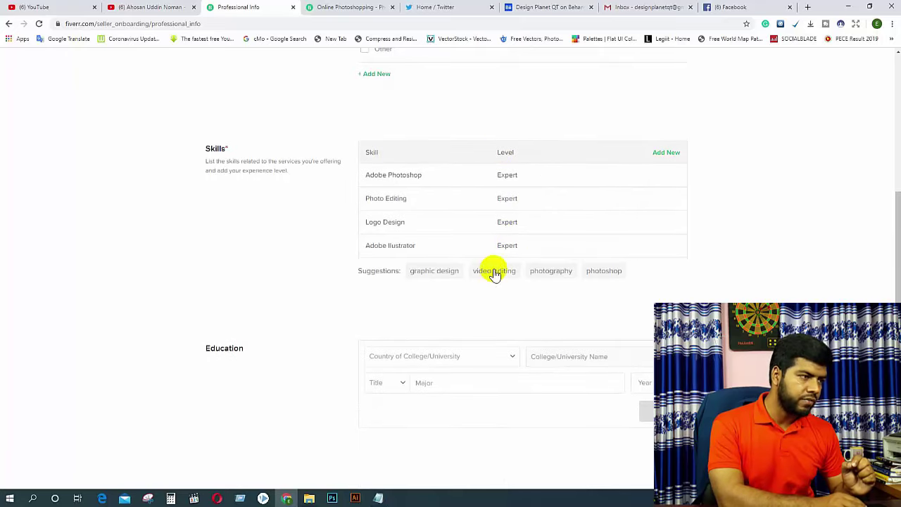
{"action": "left_click", "coordinate": [442, 271]}
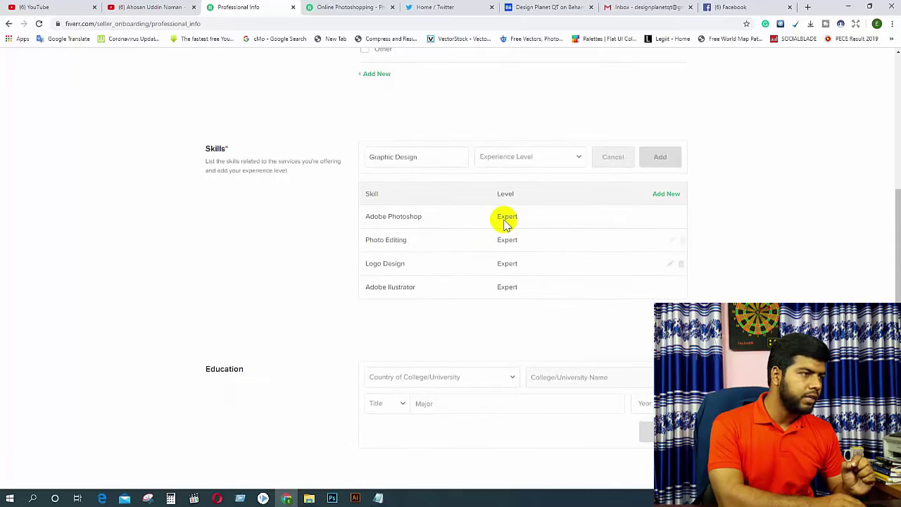
{"action": "left_click", "coordinate": [576, 159]}
{"action": "left_click", "coordinate": [519, 190]}
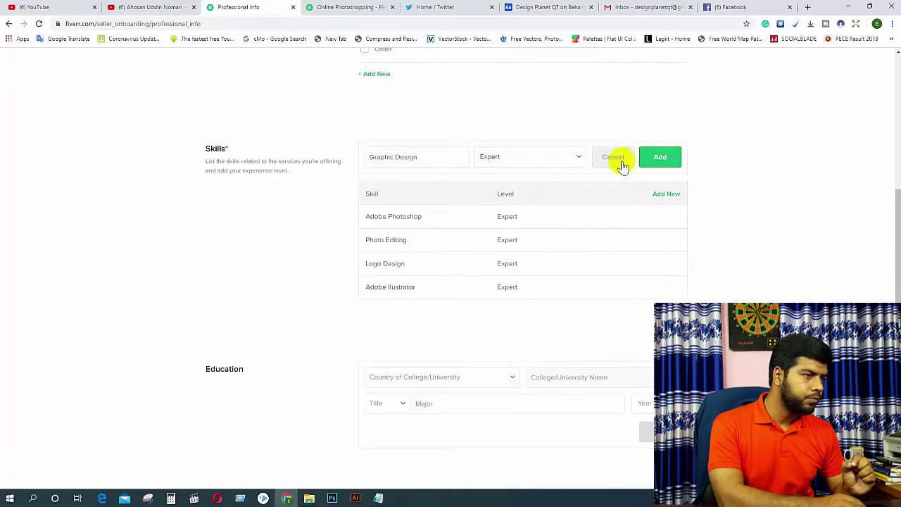
{"action": "left_click", "coordinate": [663, 157]}
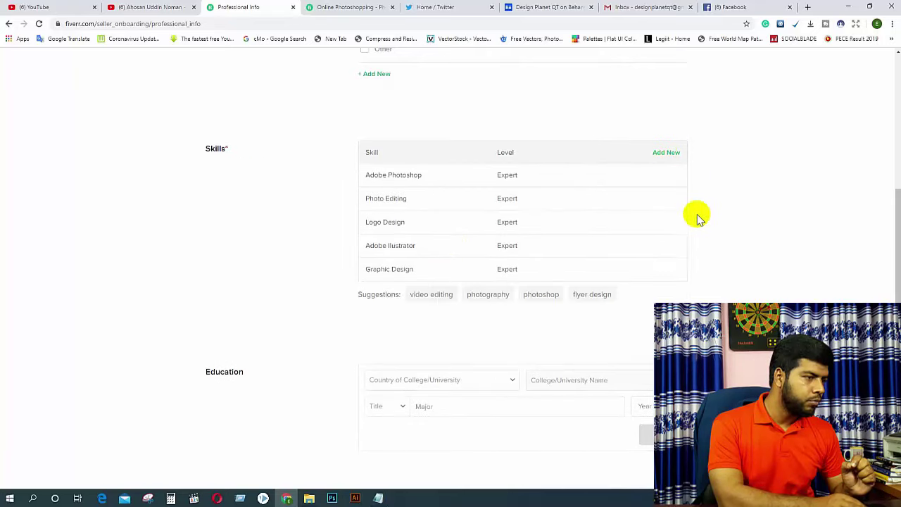
Step: Add the suggested skill Flyer Design with the experience level Expert
{"action": "left_click", "coordinate": [590, 294]}
{"action": "left_click", "coordinate": [547, 156]}
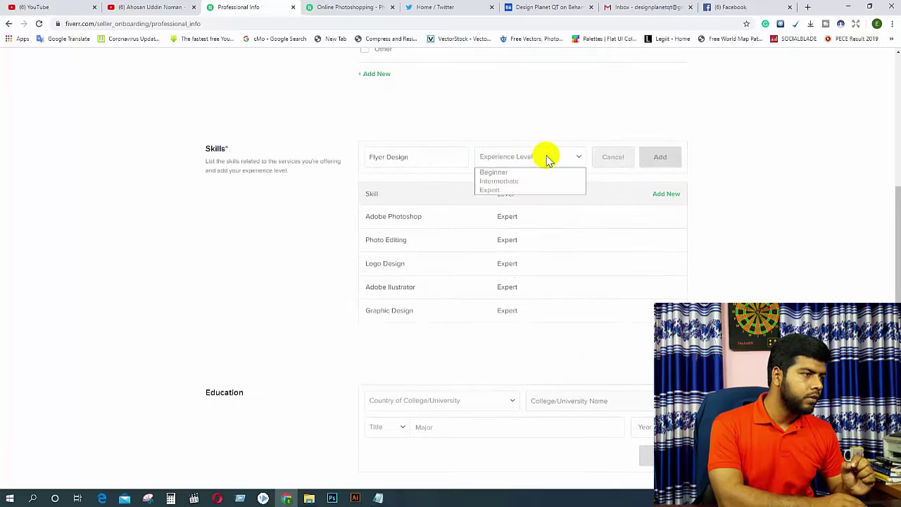
{"action": "left_click", "coordinate": [505, 190]}
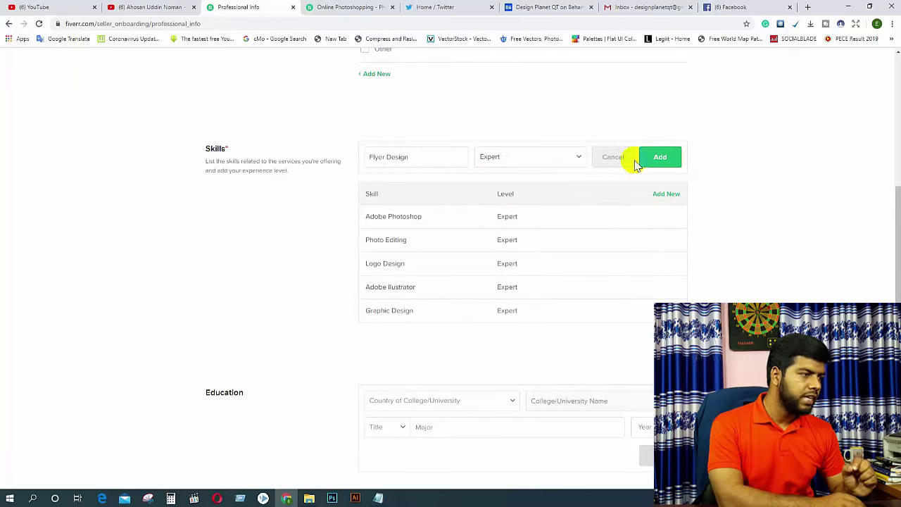
{"action": "left_click", "coordinate": [660, 157]}
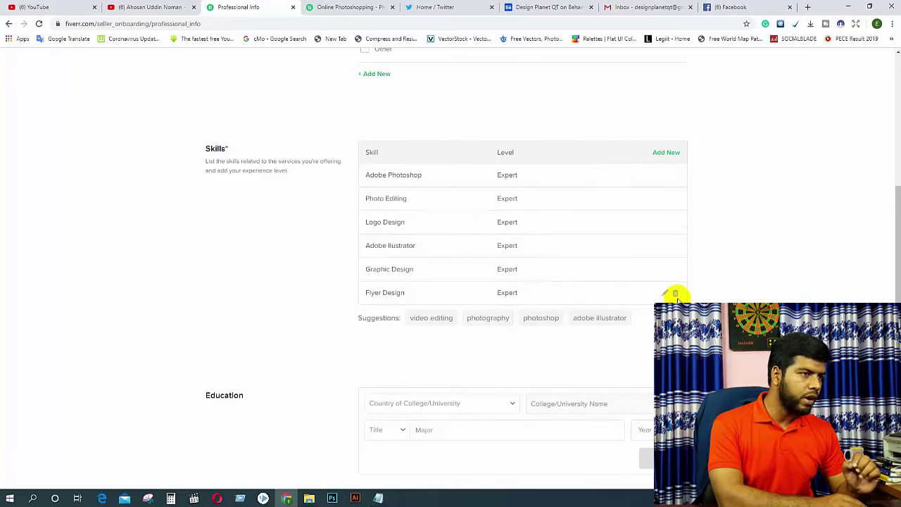
Step: Add a new skill, Background Removal, with the experience level Expert
{"action": "left_click", "coordinate": [666, 153]}
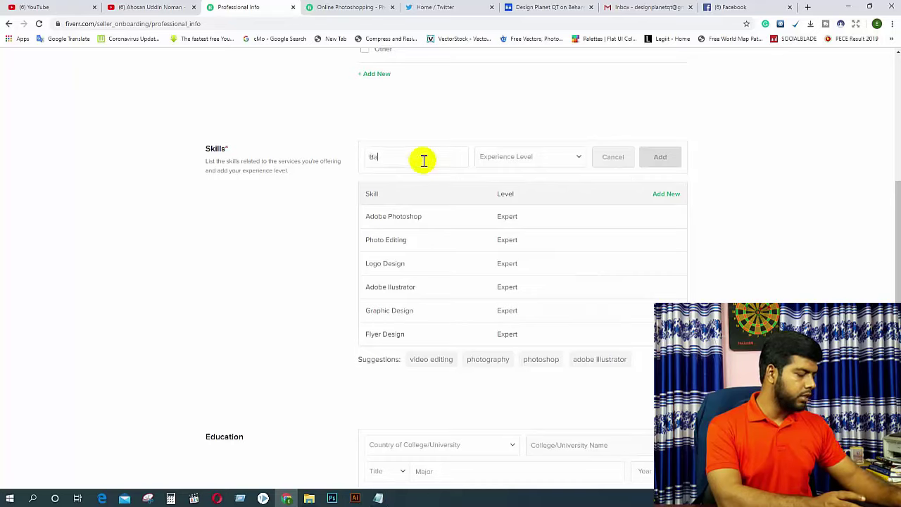
{"action": "type", "text": "Backgr"}
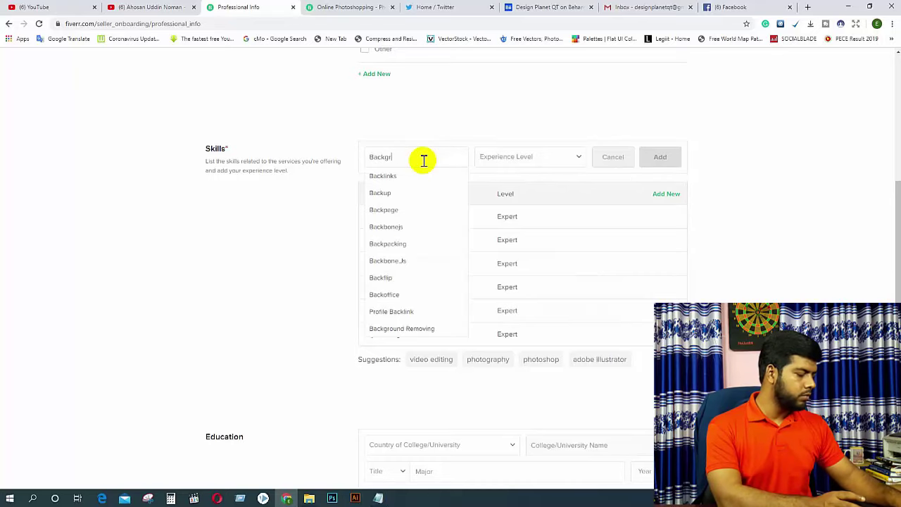
{"action": "type", "text": "ound"}
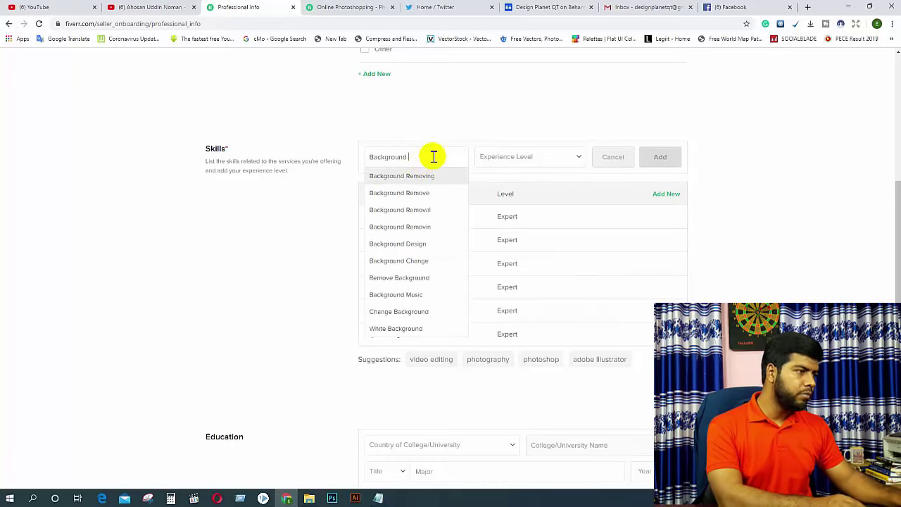
{"action": "left_click", "coordinate": [406, 209]}
{"action": "left_click", "coordinate": [574, 161]}
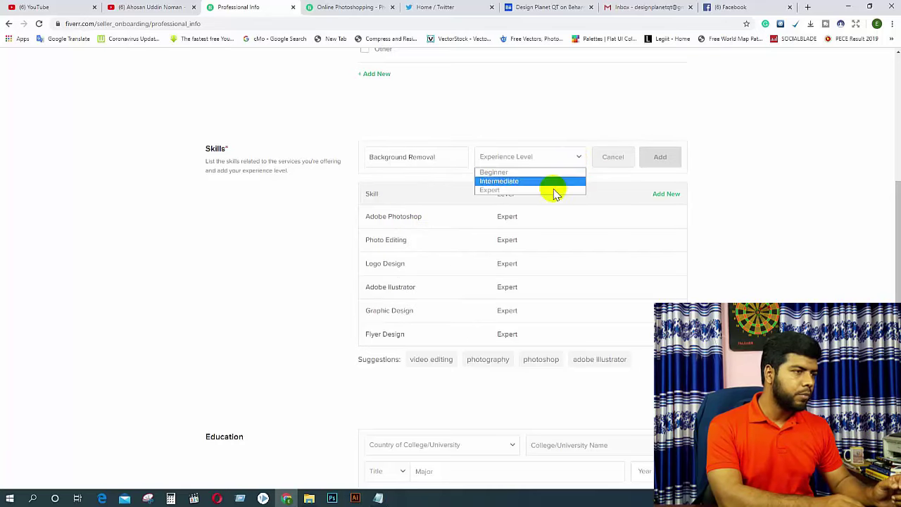
{"action": "left_click", "coordinate": [505, 190]}
{"action": "left_click", "coordinate": [666, 161]}
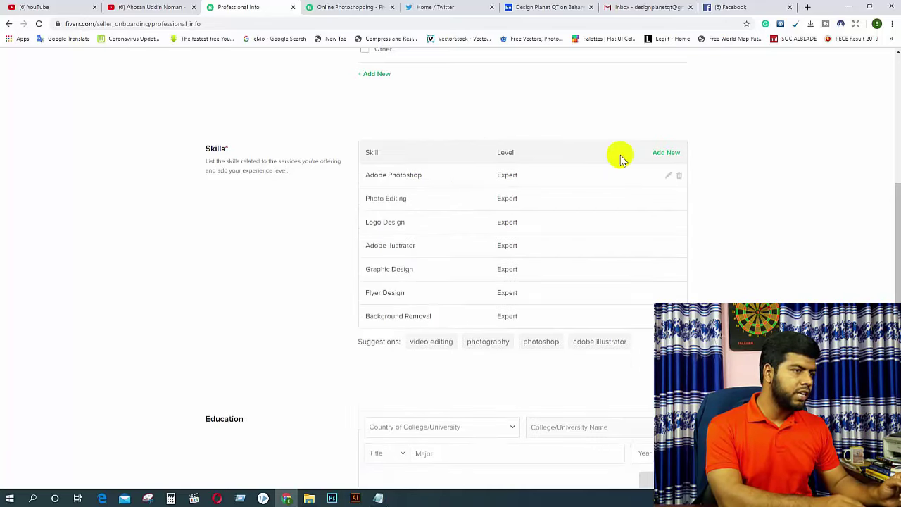
Step: Add a new skill, Clipping Path, with the experience level Expert
{"action": "left_click", "coordinate": [666, 152]}
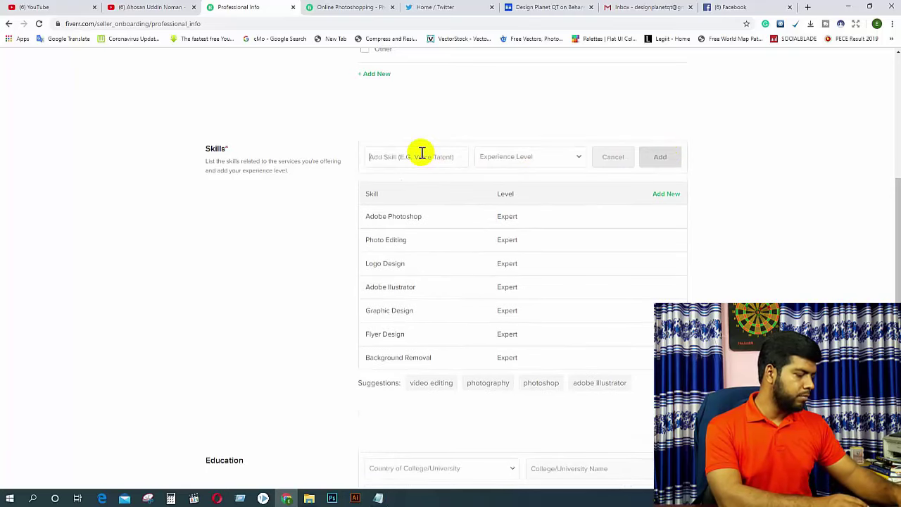
{"action": "type", "text": "Clipping P"}
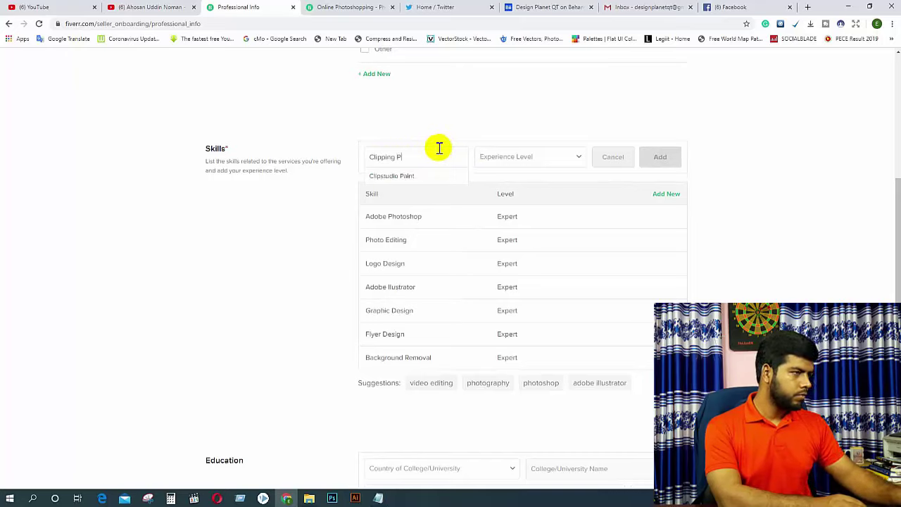
{"action": "type", "text": "ath"}
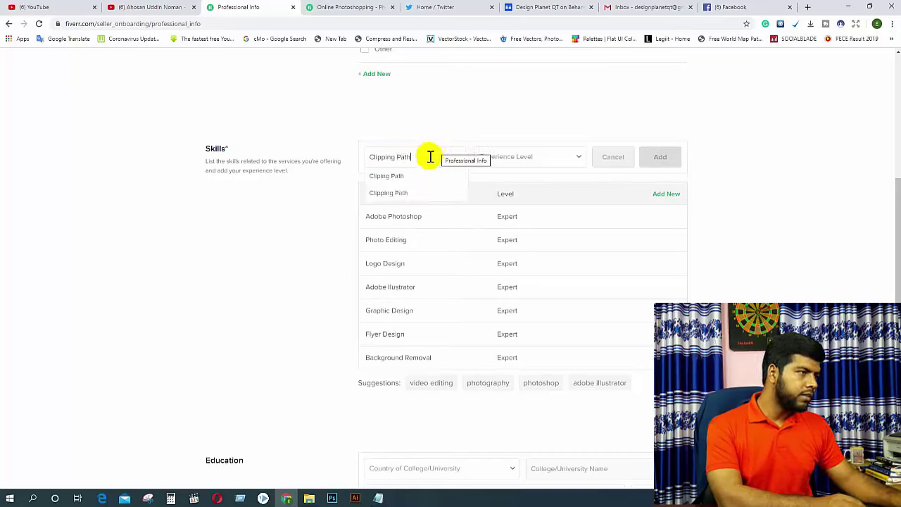
{"action": "left_click", "coordinate": [406, 193]}
{"action": "left_click", "coordinate": [574, 156]}
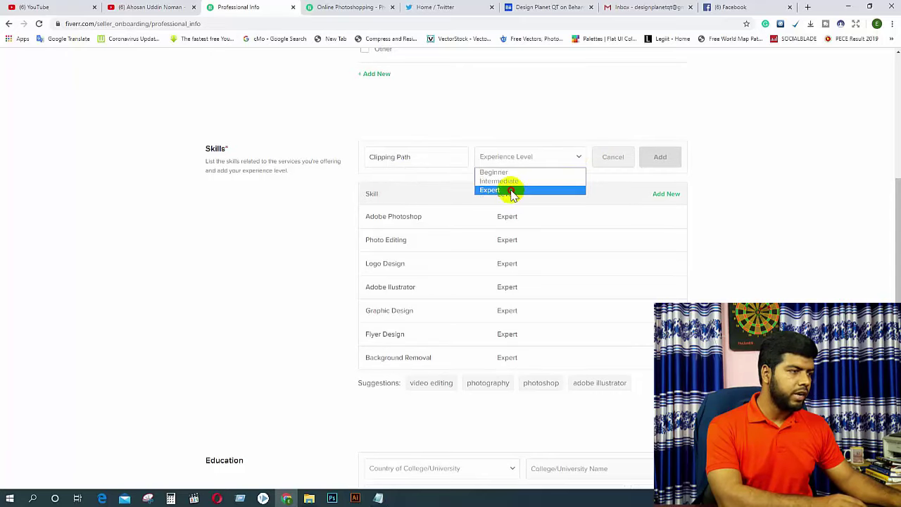
{"action": "left_click", "coordinate": [512, 190]}
{"action": "left_click", "coordinate": [662, 159]}
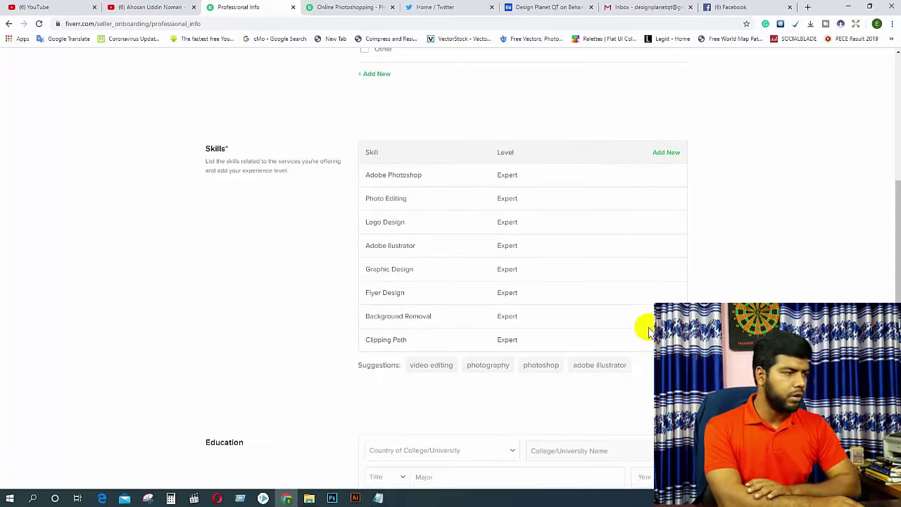
Step: In the Education section, set the country to Bangladesh and enter Carmichael College as the college name
{"action": "scroll", "coordinate": [644, 328], "scroll_direction": "down", "scroll_amount": 2}
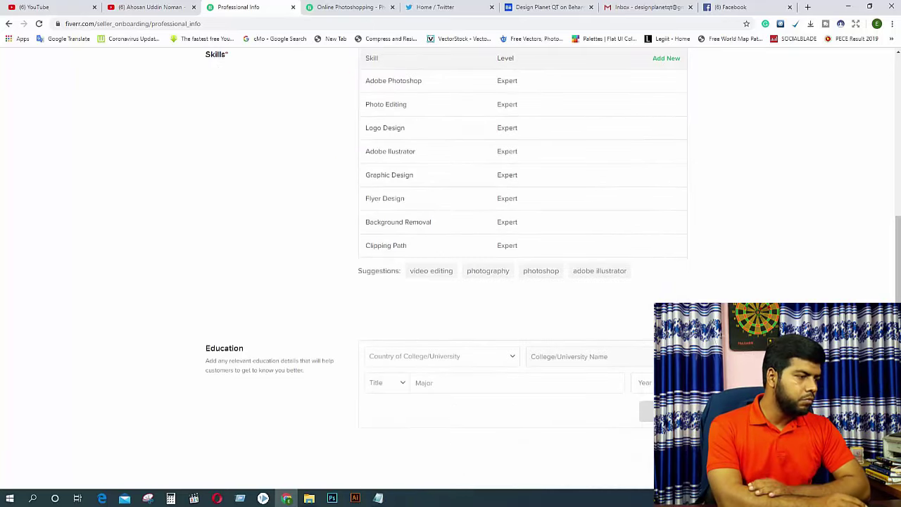
{"action": "scroll", "coordinate": [668, 292], "scroll_direction": "down", "scroll_amount": 2}
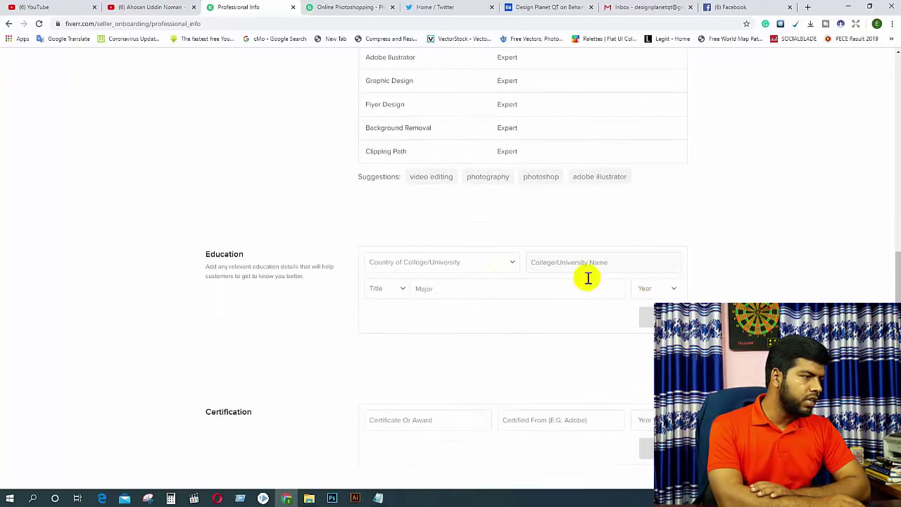
{"action": "left_click", "coordinate": [513, 263]}
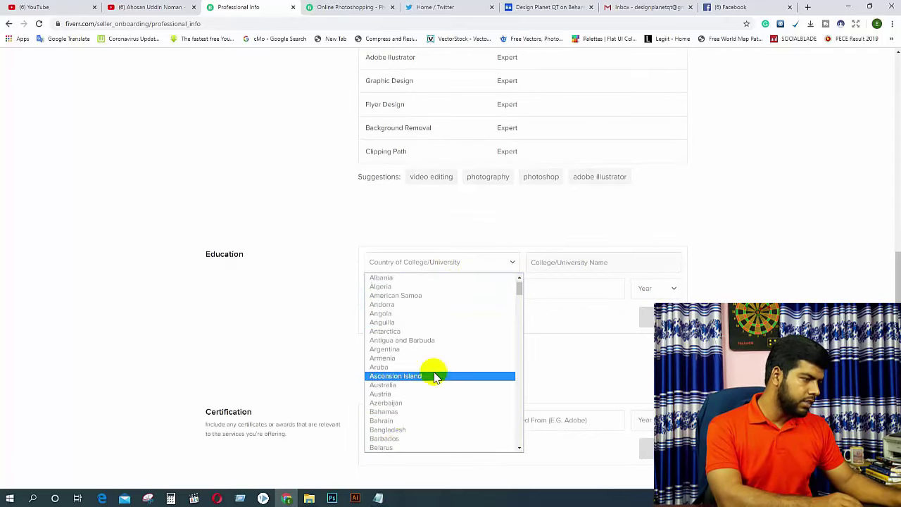
{"action": "left_click", "coordinate": [418, 429]}
{"action": "left_click", "coordinate": [572, 262]}
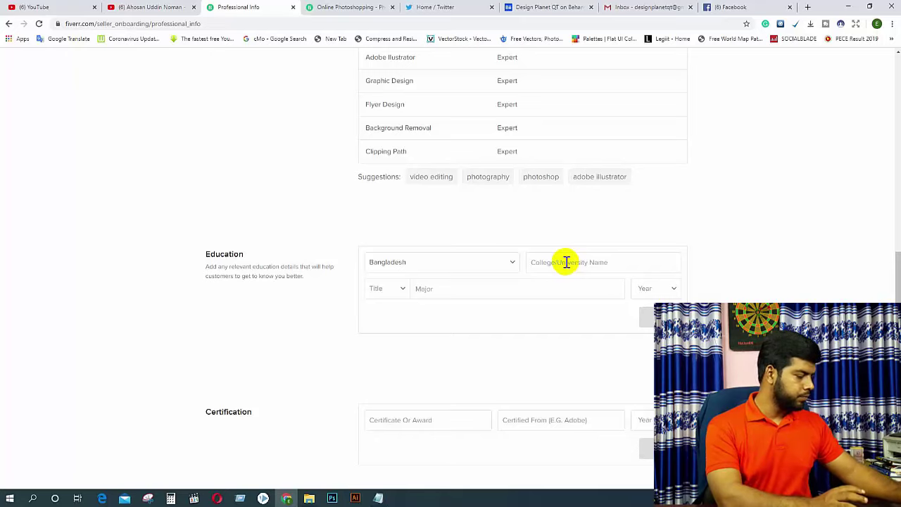
{"action": "type", "text": "Carmichael College"}
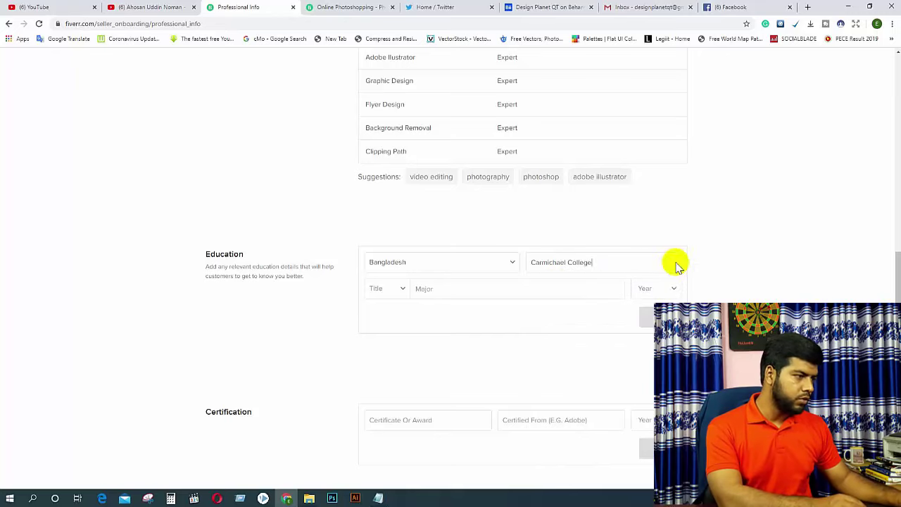
{"action": "left_click", "coordinate": [563, 283]}
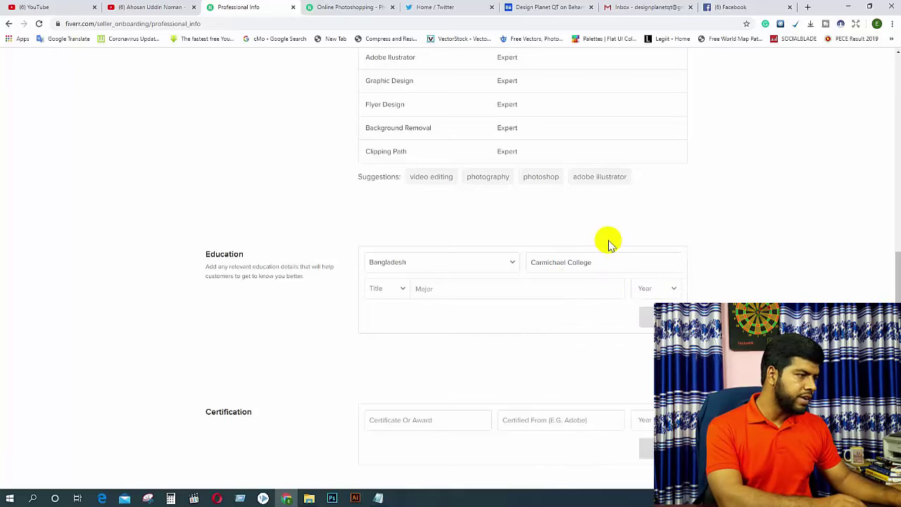
Step: Set the title to M.A., the major to Englishliterature and the year to 2014, and add the education entry
{"action": "left_click", "coordinate": [402, 291]}
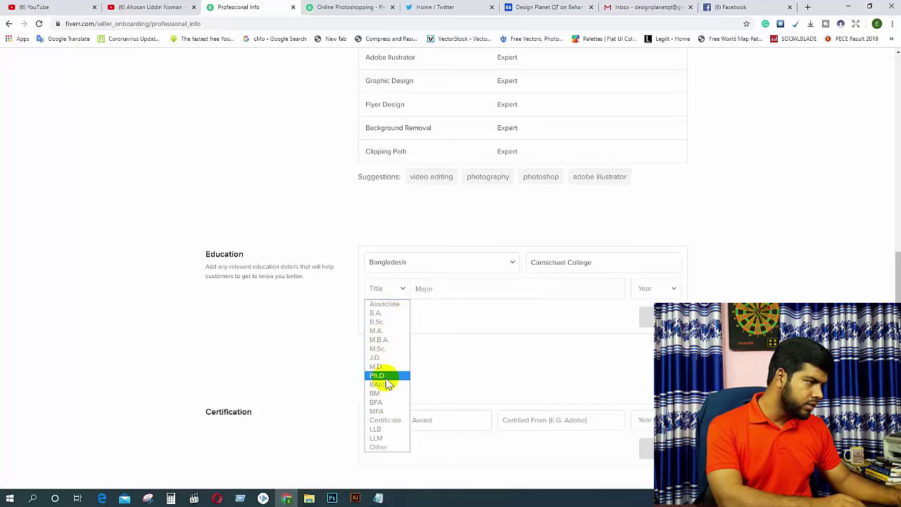
{"action": "left_click", "coordinate": [384, 331]}
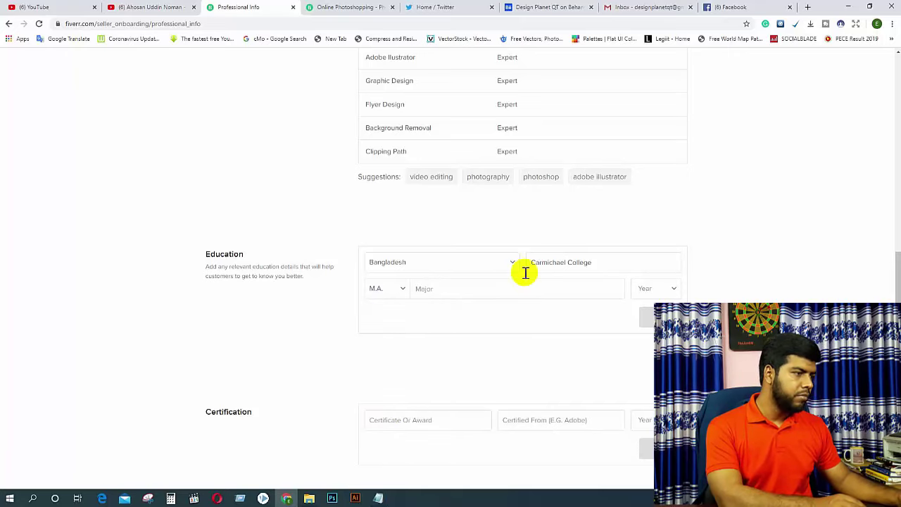
{"action": "left_click", "coordinate": [483, 289]}
{"action": "type", "text": "Eng"}
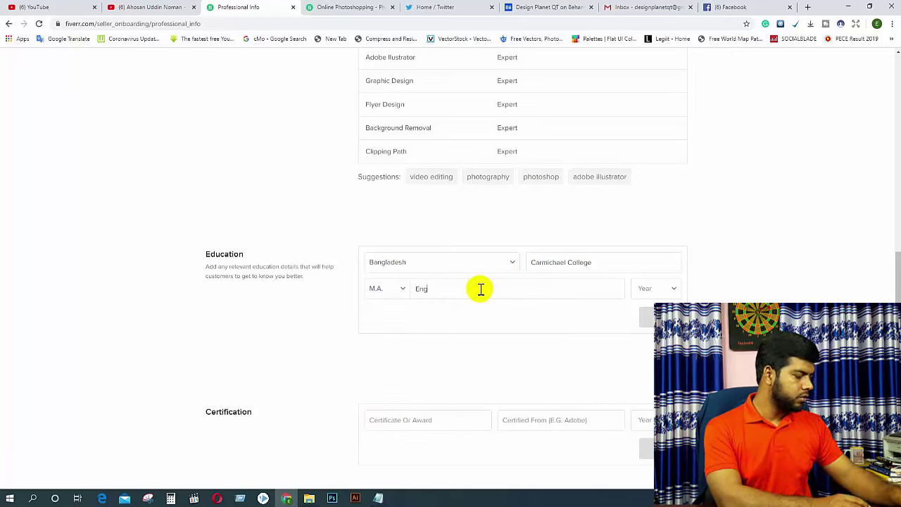
{"action": "type", "text": "lish"}
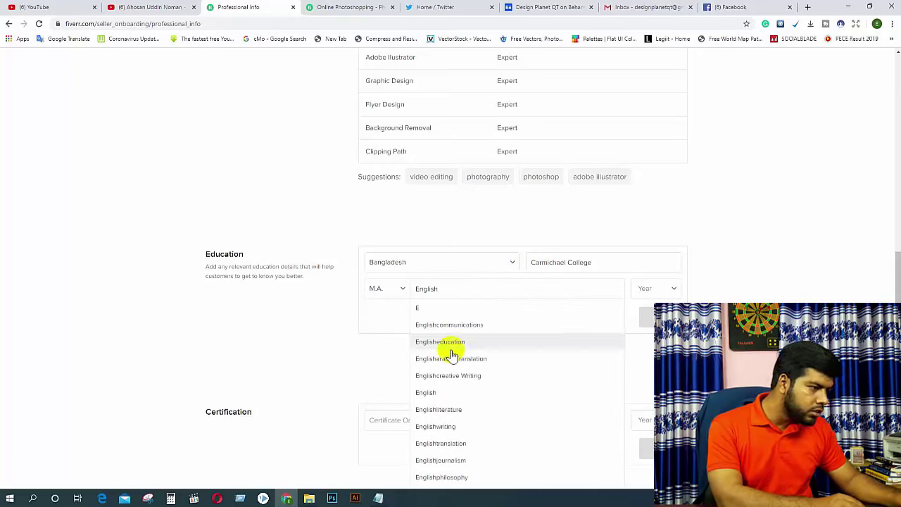
{"action": "left_click", "coordinate": [454, 414]}
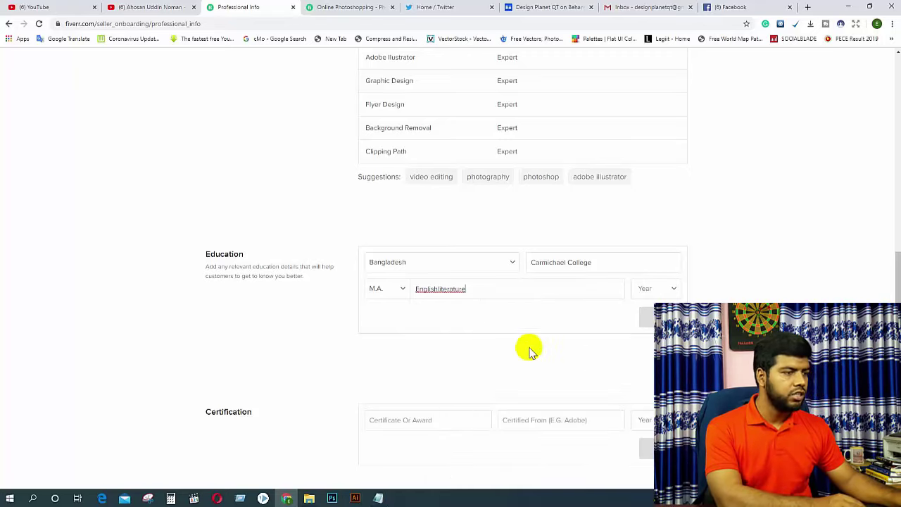
{"action": "left_click", "coordinate": [662, 288]}
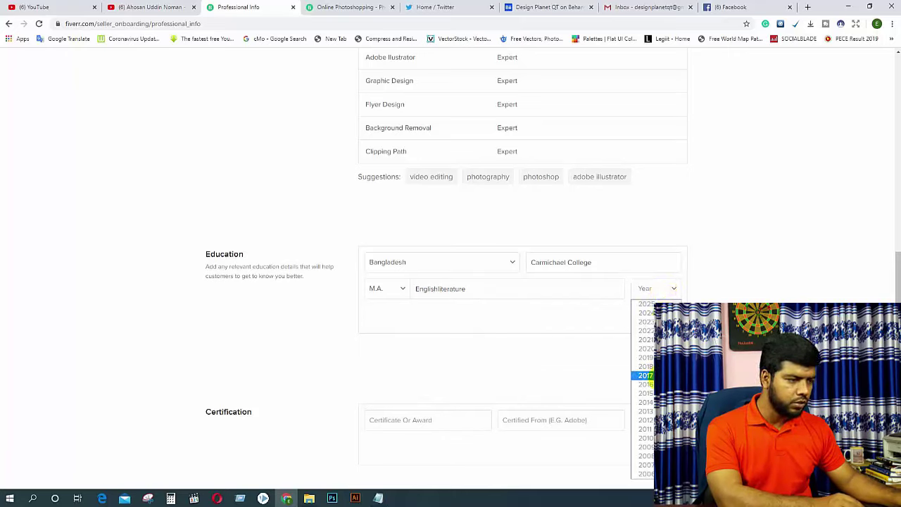
{"action": "left_click", "coordinate": [645, 402]}
{"action": "scroll", "coordinate": [663, 227], "scroll_direction": "down", "scroll_amount": 1}
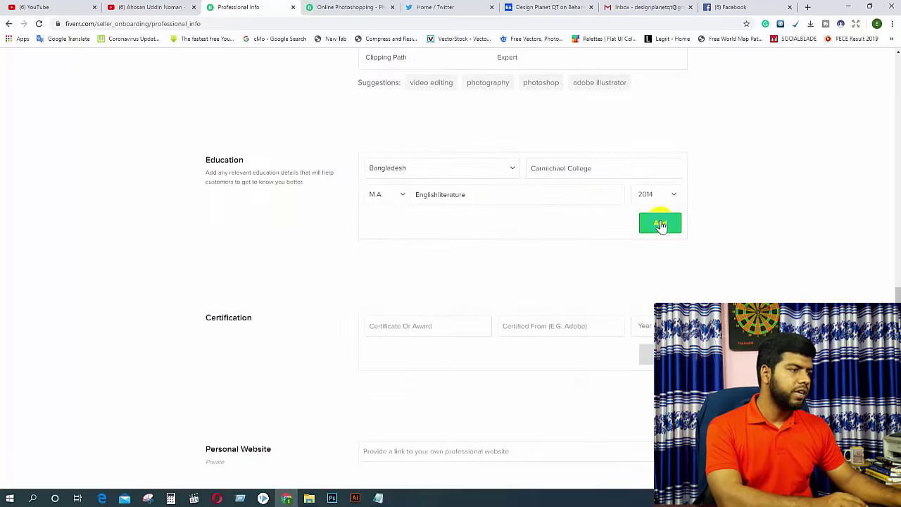
{"action": "left_click", "coordinate": [661, 223]}
Step: Enter Quick Team BD as the certifying organization in the Certification section, leaving the certificate name empty
{"action": "left_click", "coordinate": [440, 276]}
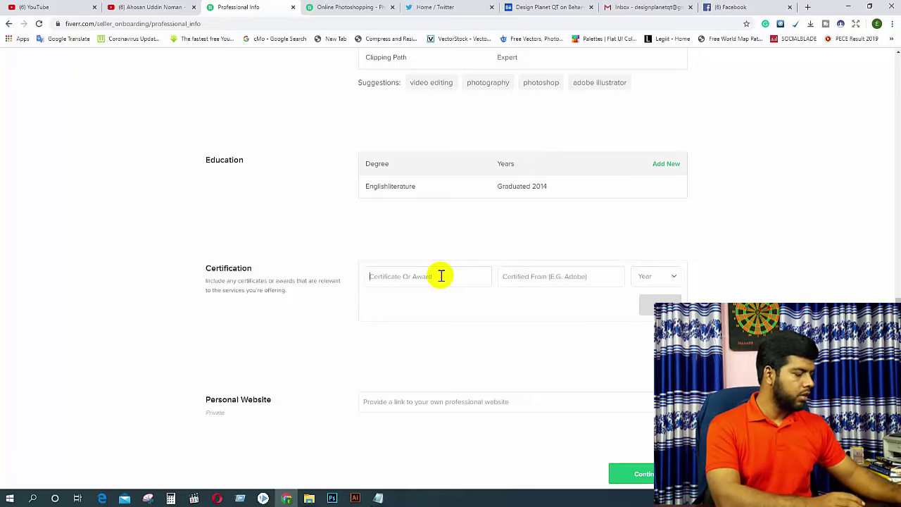
{"action": "type", "text": "C"}
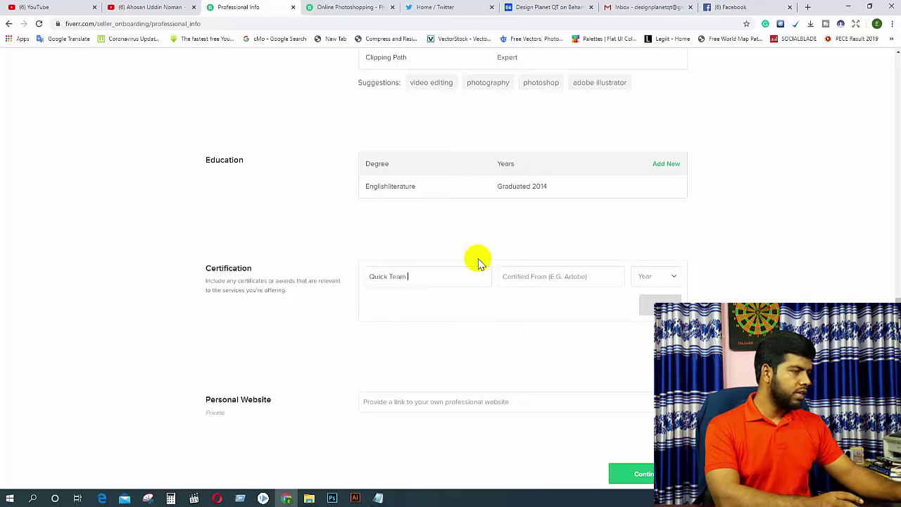
{"action": "type", "text": "uick Team BD"}
{"action": "left_click", "coordinate": [537, 276]}
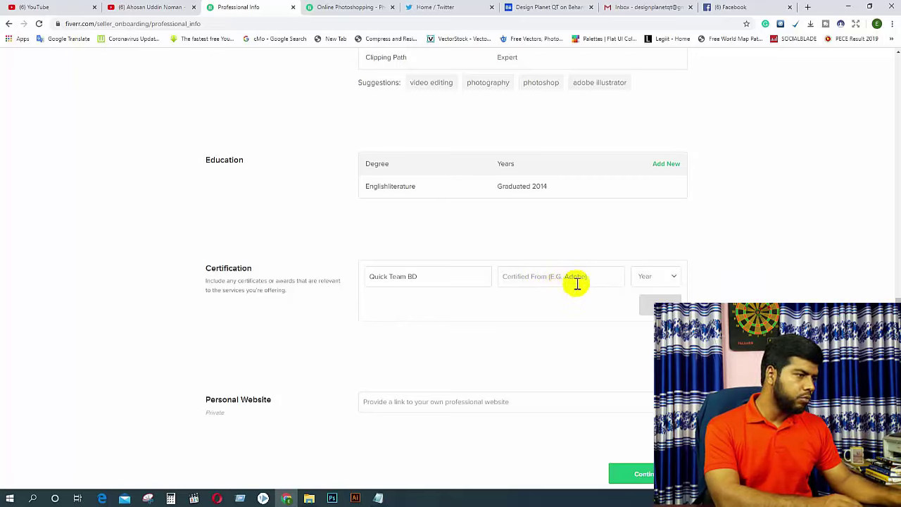
{"action": "left_click_drag", "start_coordinate": [465, 278], "coordinate": [301, 275]}
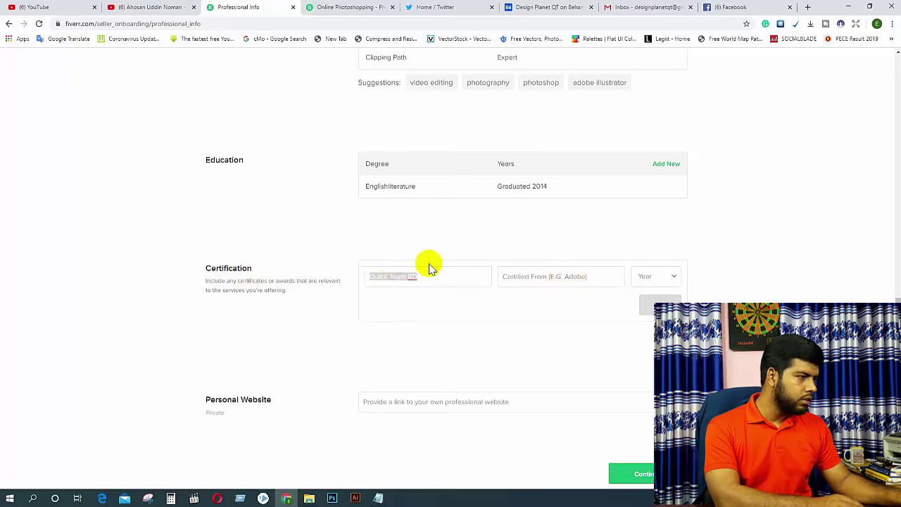
{"action": "key", "text": "BackSpace"}
{"action": "left_click", "coordinate": [552, 276]}
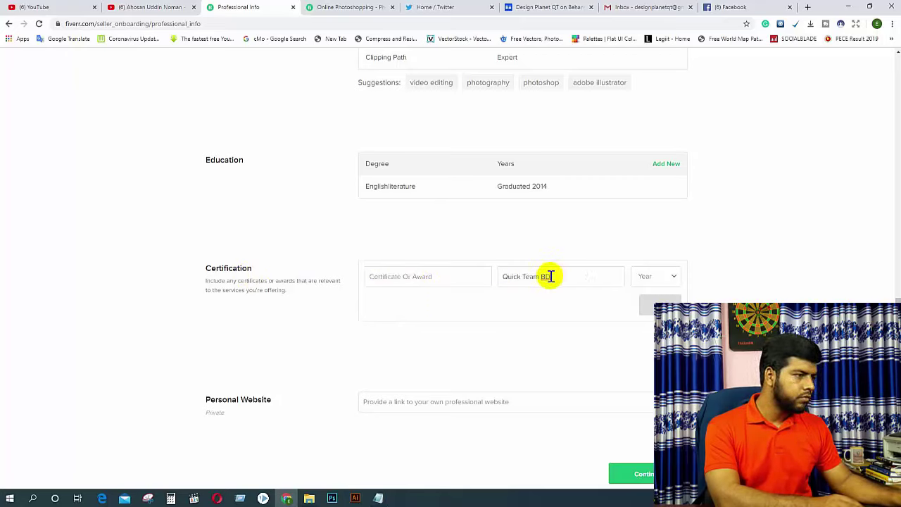
Step: Enter Graphic Design as the certificate name with the year 2018 and add the certification
{"action": "left_click", "coordinate": [441, 277]}
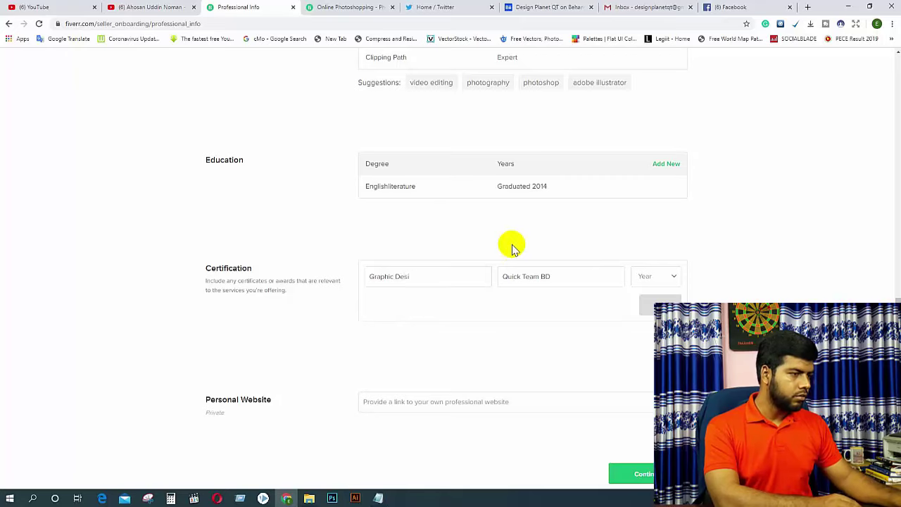
{"action": "left_click", "coordinate": [675, 276]}
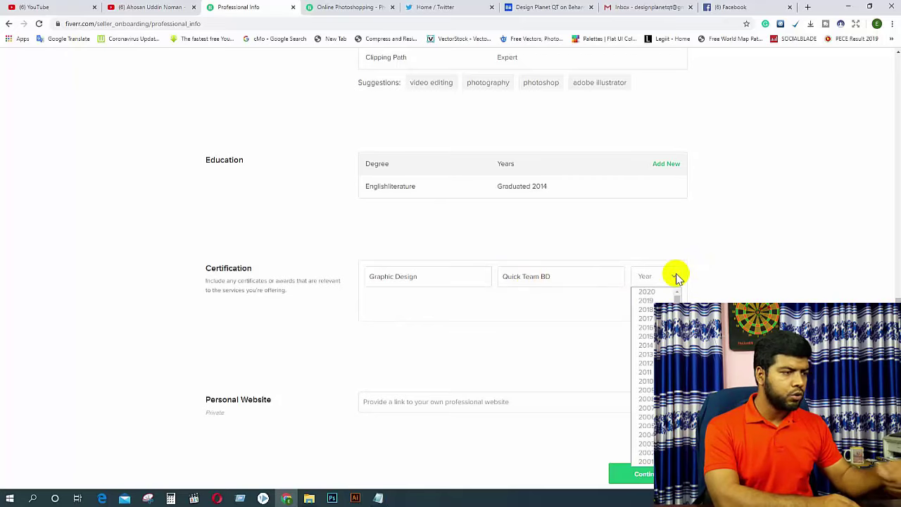
{"action": "left_click", "coordinate": [646, 310]}
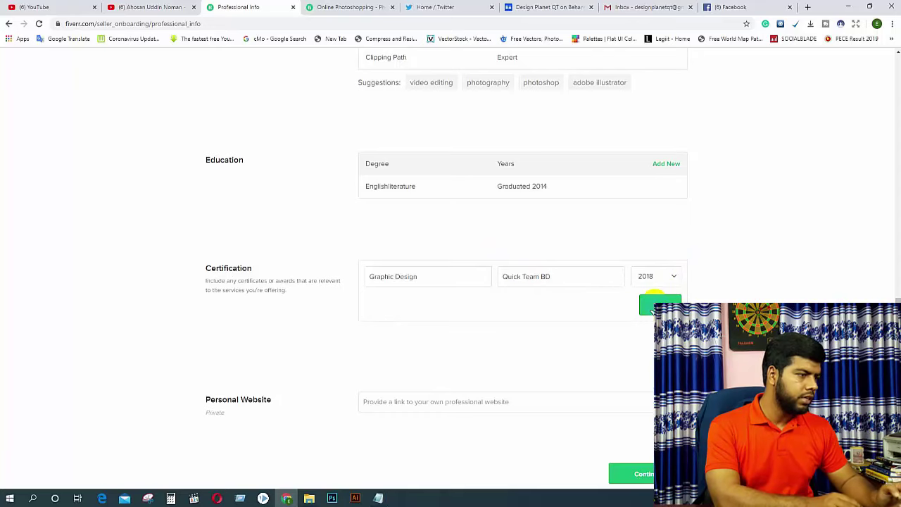
{"action": "left_click", "coordinate": [651, 307]}
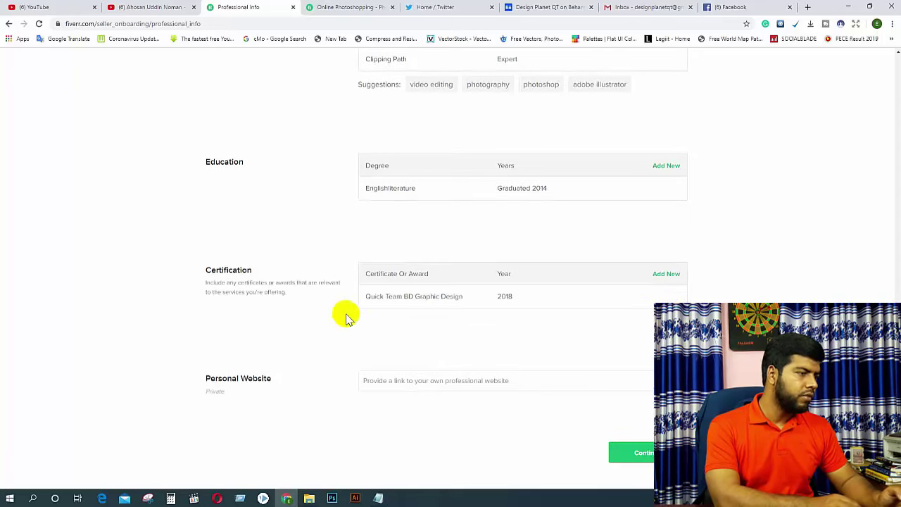
Step: Leave the personal website blank and continue to the Linked Accounts stage
{"action": "mouse_move", "coordinate": [402, 298]}
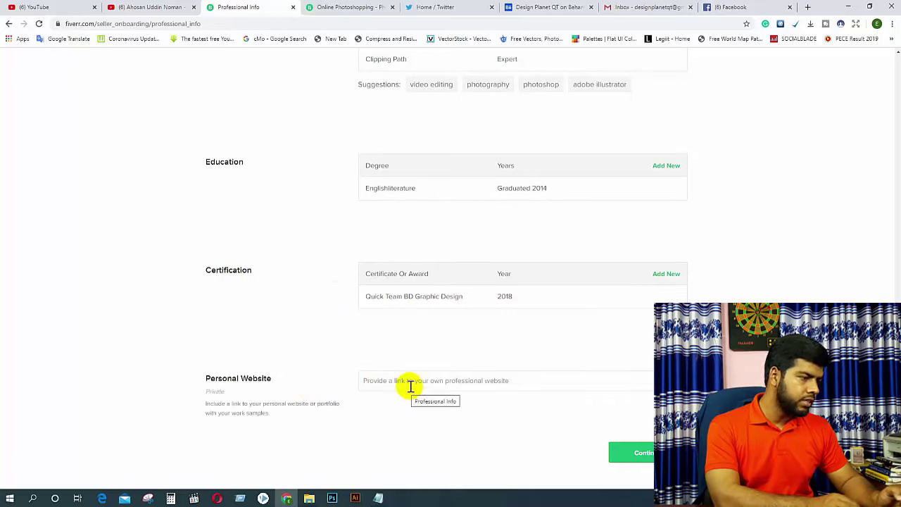
{"action": "left_click", "coordinate": [533, 381]}
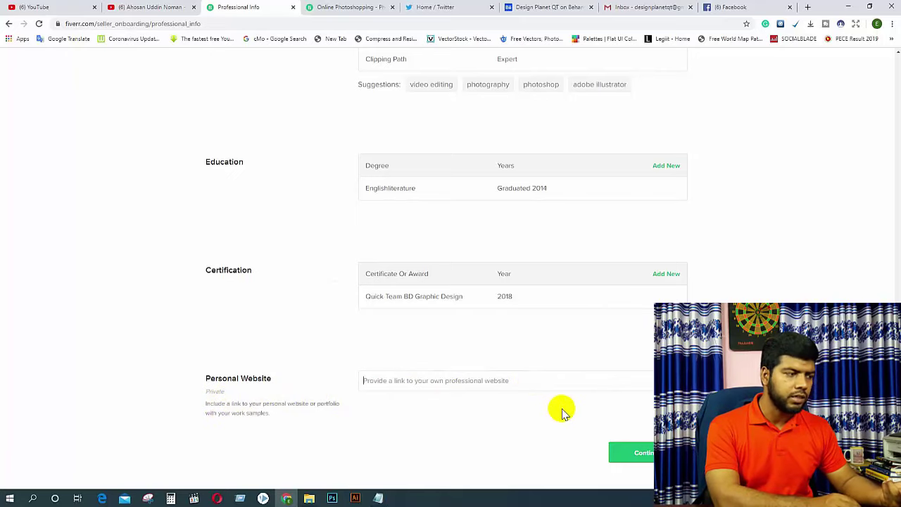
{"action": "left_click", "coordinate": [647, 454]}
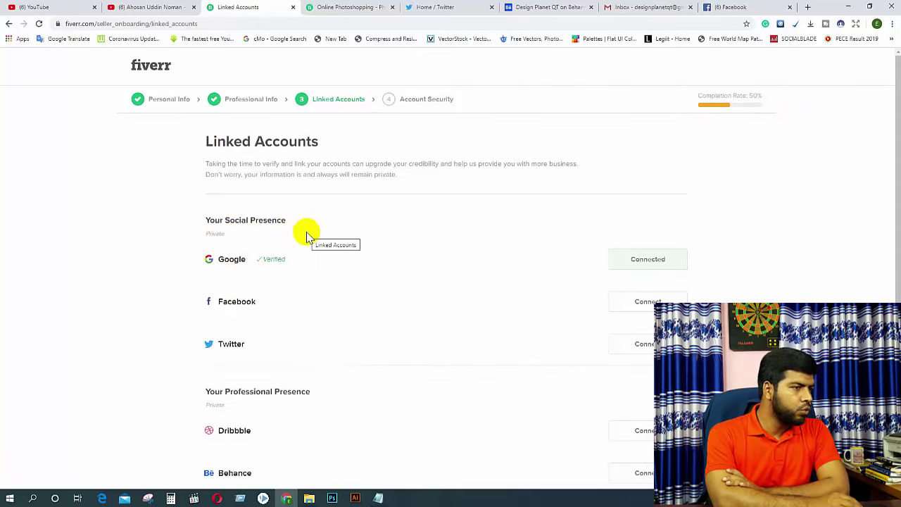
Step: Connect the Twitter account by authorizing Fiverr Integration to access it
{"action": "scroll", "coordinate": [493, 268], "scroll_direction": "down", "scroll_amount": 2}
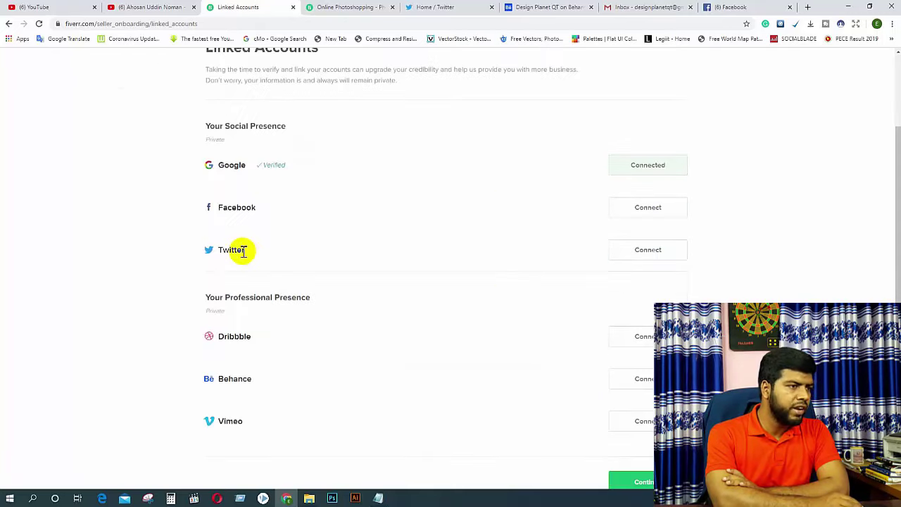
{"action": "left_click", "coordinate": [646, 252]}
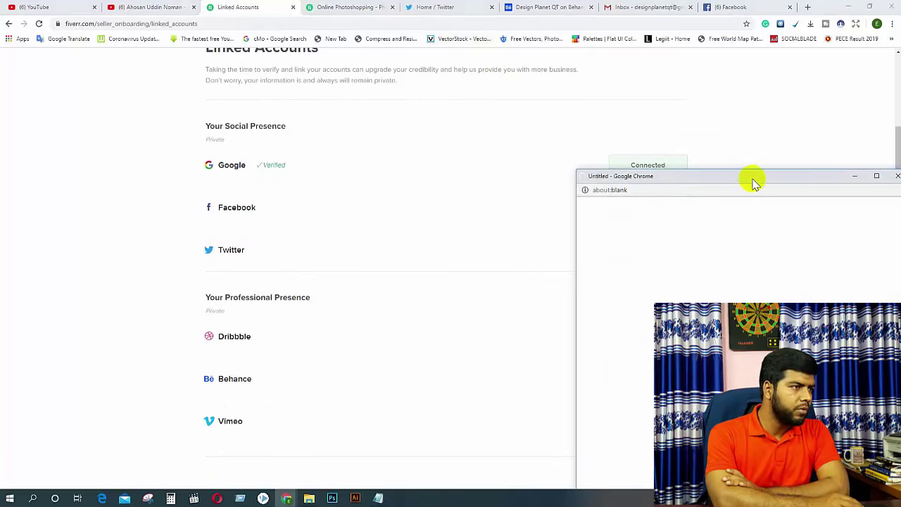
{"action": "left_click_drag", "start_coordinate": [750, 179], "coordinate": [544, 129]}
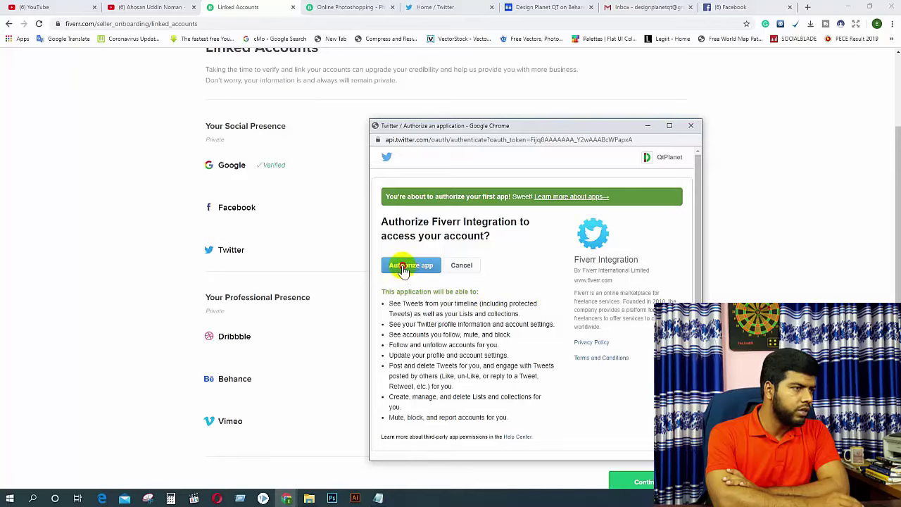
{"action": "left_click", "coordinate": [406, 270]}
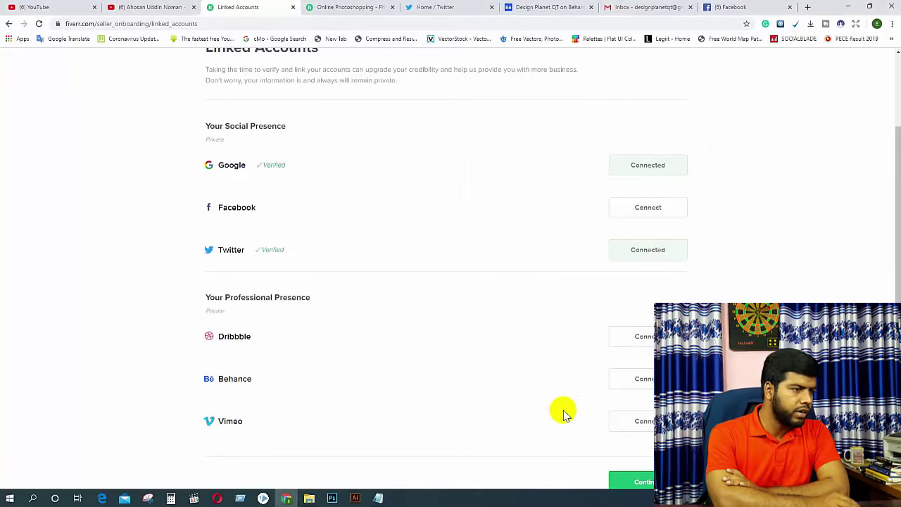
Step: Start connecting Behance from the Linked Accounts page and switch to the Behance profile editor to get the profile URL
{"action": "left_click", "coordinate": [645, 379]}
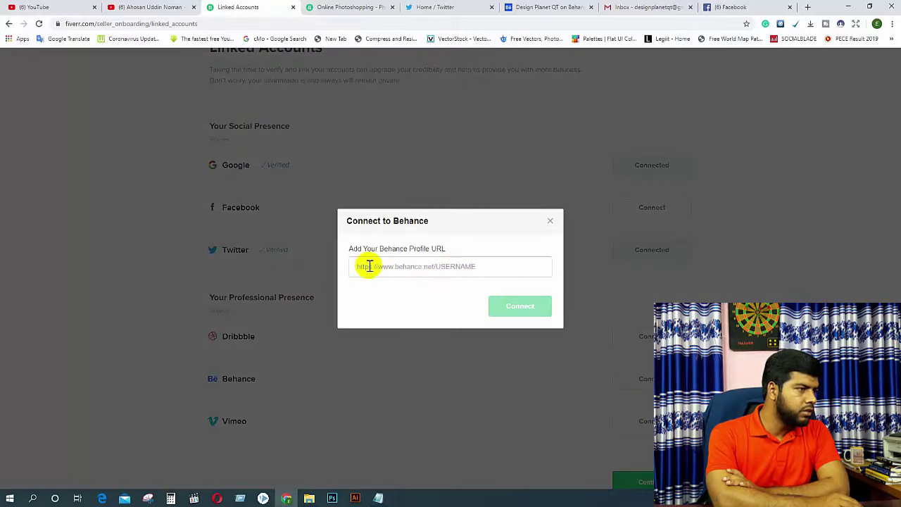
{"action": "left_click", "coordinate": [428, 267]}
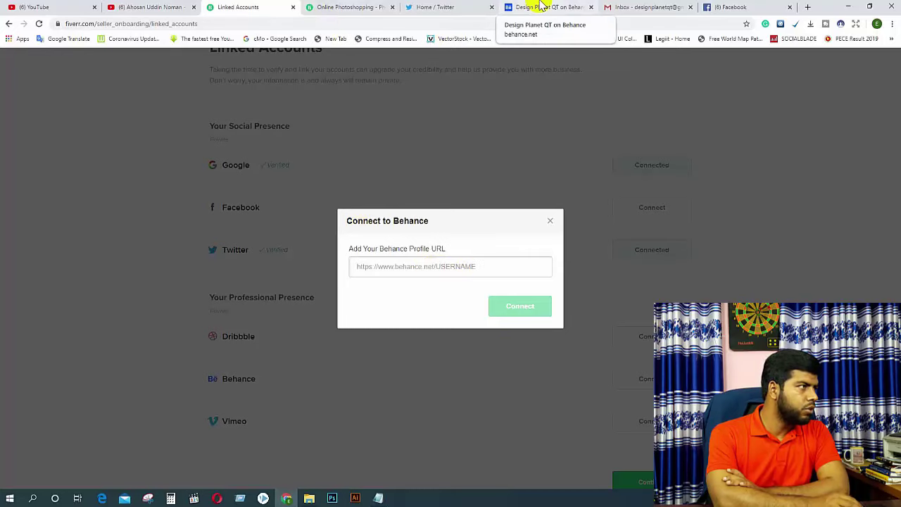
{"action": "left_click", "coordinate": [543, 5]}
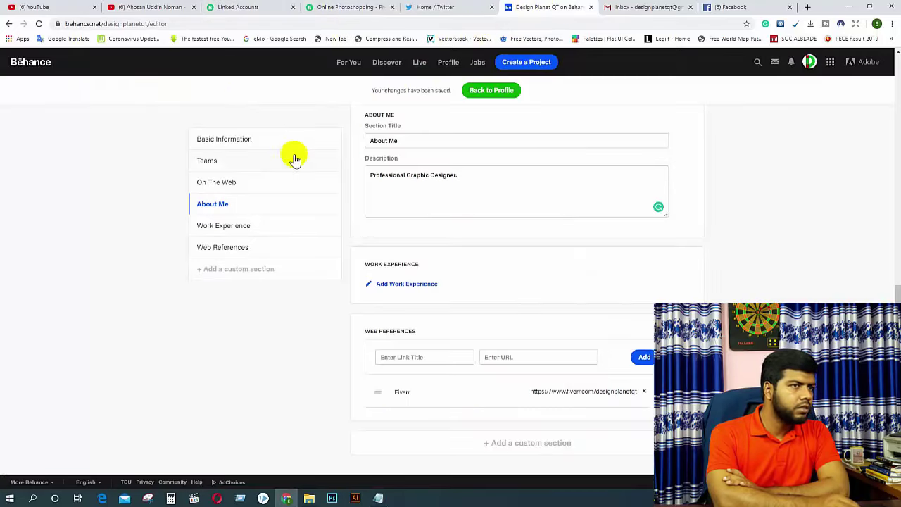
Step: Look through the sections of the Behance profile editor for the profile URL
{"action": "scroll", "coordinate": [711, 232], "scroll_direction": "up", "scroll_amount": 3}
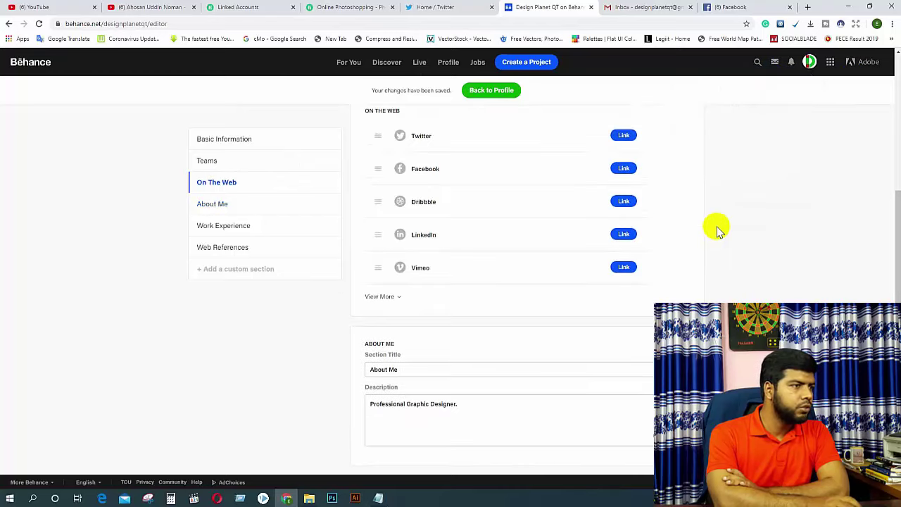
{"action": "scroll", "coordinate": [718, 229], "scroll_direction": "up", "scroll_amount": 5}
{"action": "scroll", "coordinate": [718, 228], "scroll_direction": "down", "scroll_amount": 10}
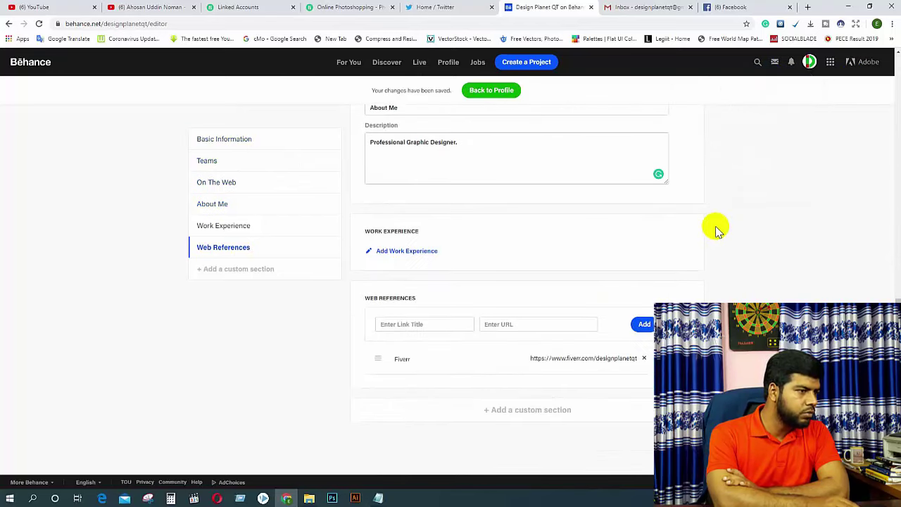
{"action": "scroll", "coordinate": [716, 231], "scroll_direction": "up", "scroll_amount": 10}
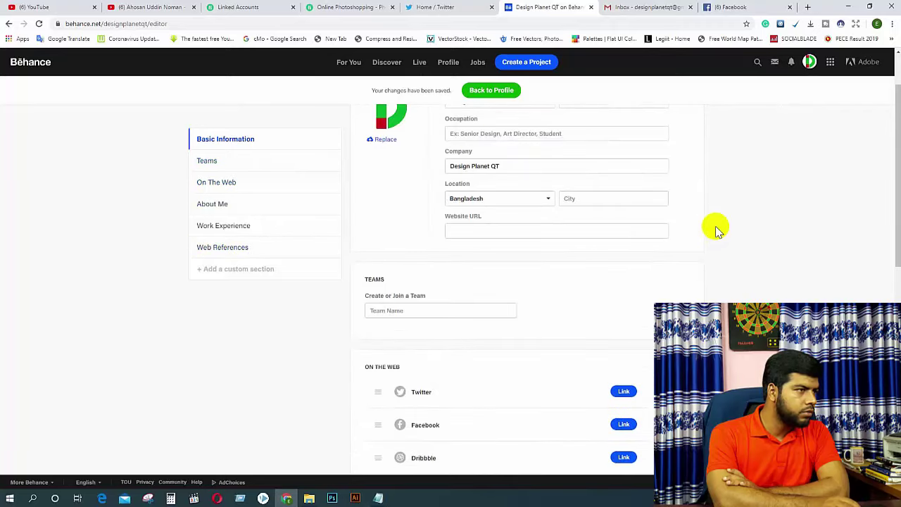
{"action": "scroll", "coordinate": [718, 231], "scroll_direction": "up", "scroll_amount": 1}
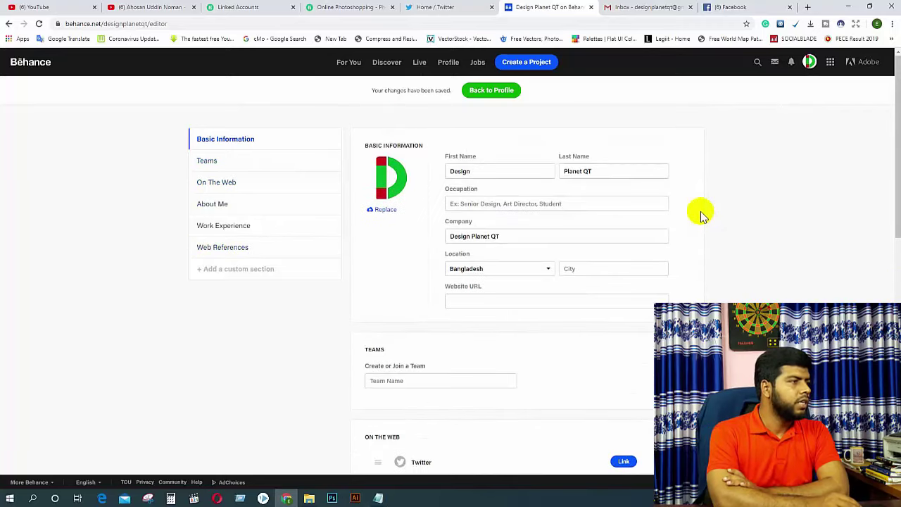
{"action": "left_click", "coordinate": [316, 135]}
{"action": "scroll", "coordinate": [528, 281], "scroll_direction": "down", "scroll_amount": 8}
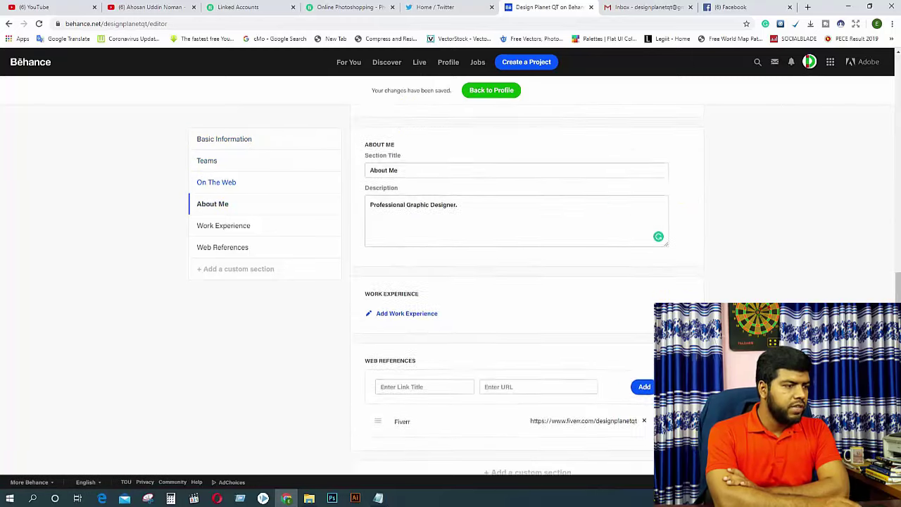
{"action": "scroll", "coordinate": [528, 282], "scroll_direction": "up", "scroll_amount": 8}
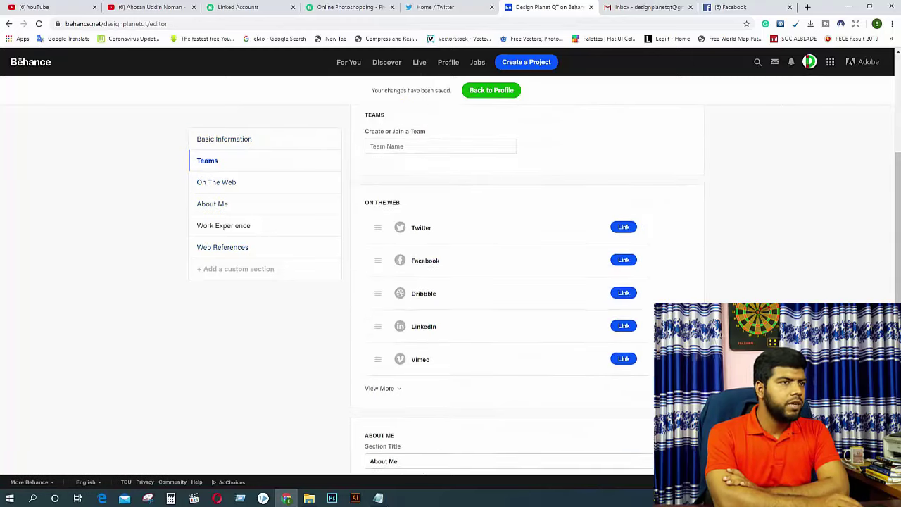
Step: Open the Behance profile page from the account menu and copy its web address
{"action": "left_click", "coordinate": [810, 62]}
{"action": "left_click", "coordinate": [730, 99]}
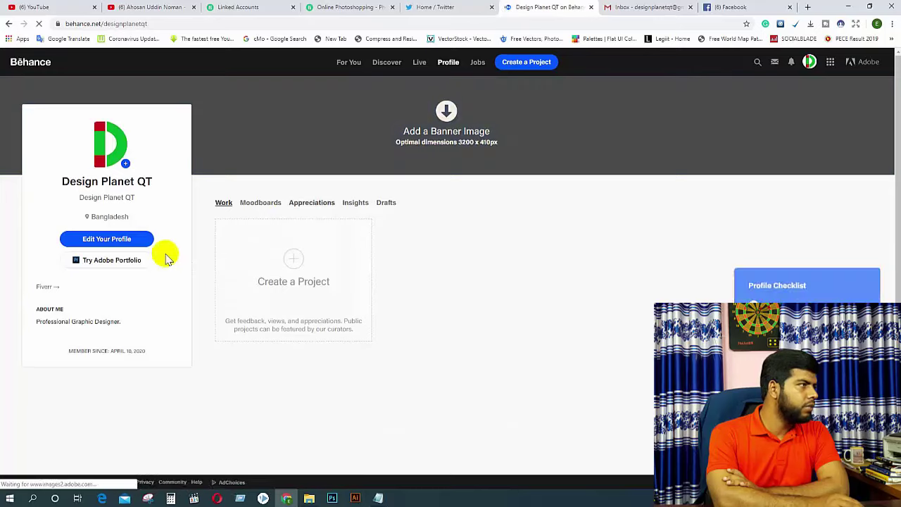
{"action": "left_click", "coordinate": [122, 24]}
{"action": "right_click", "coordinate": [123, 24]}
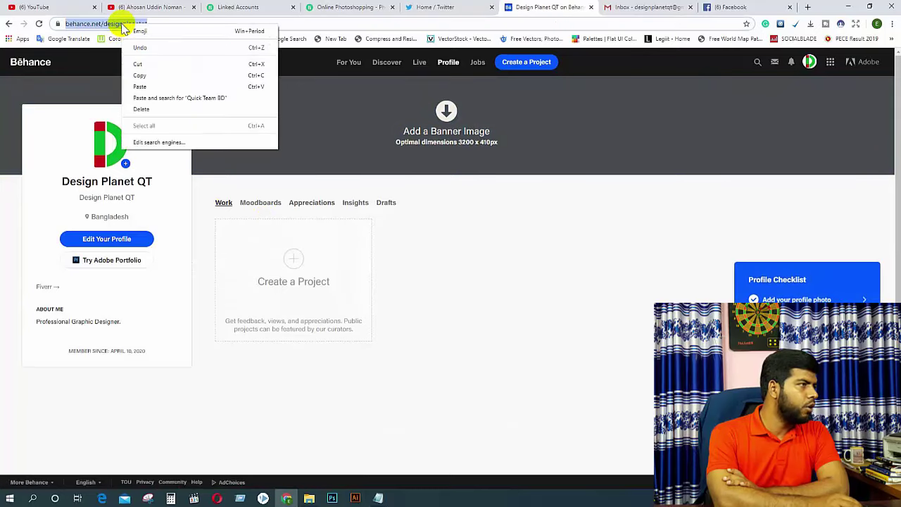
{"action": "left_click", "coordinate": [140, 75]}
{"action": "left_click", "coordinate": [252, 7]}
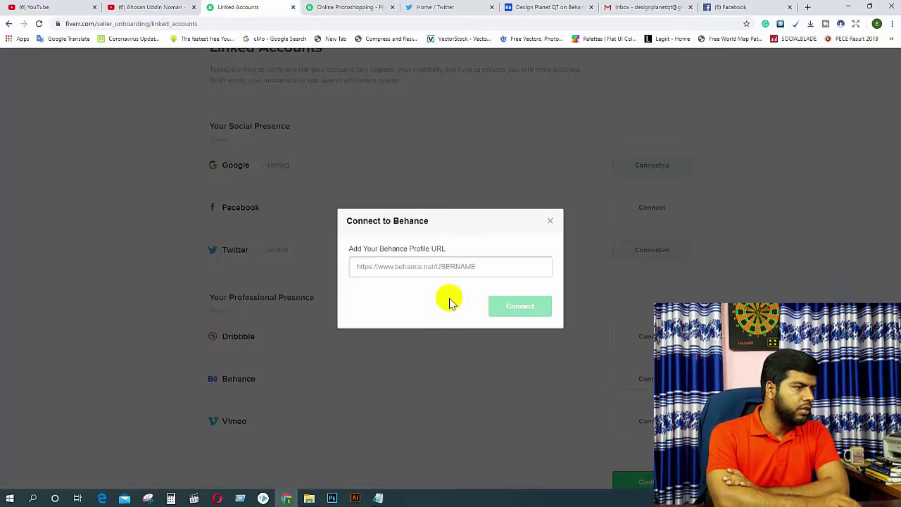
{"action": "right_click", "coordinate": [401, 268]}
{"action": "left_click", "coordinate": [425, 342]}
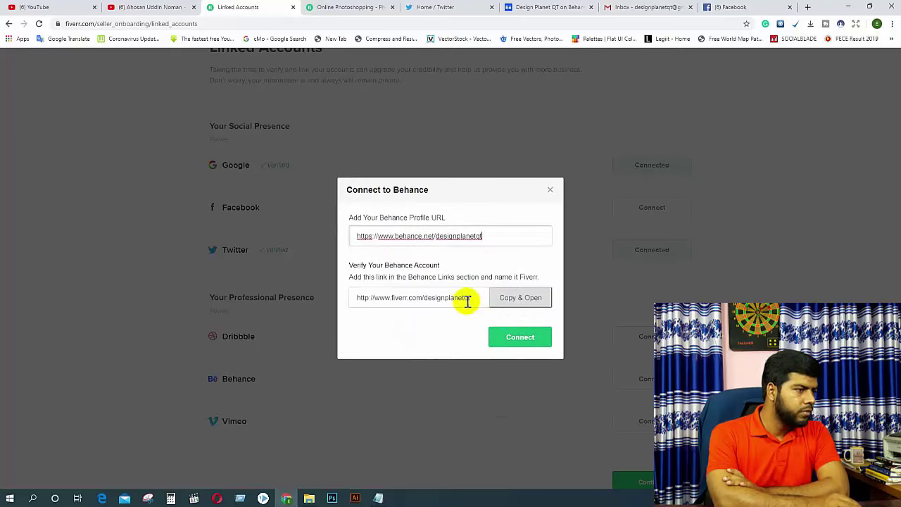
{"action": "left_click", "coordinate": [521, 341]}
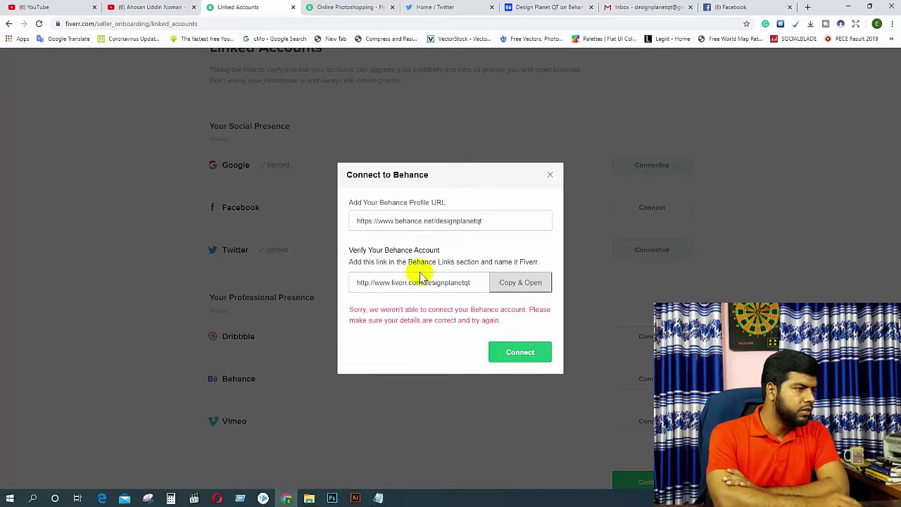
{"action": "left_click", "coordinate": [518, 283]}
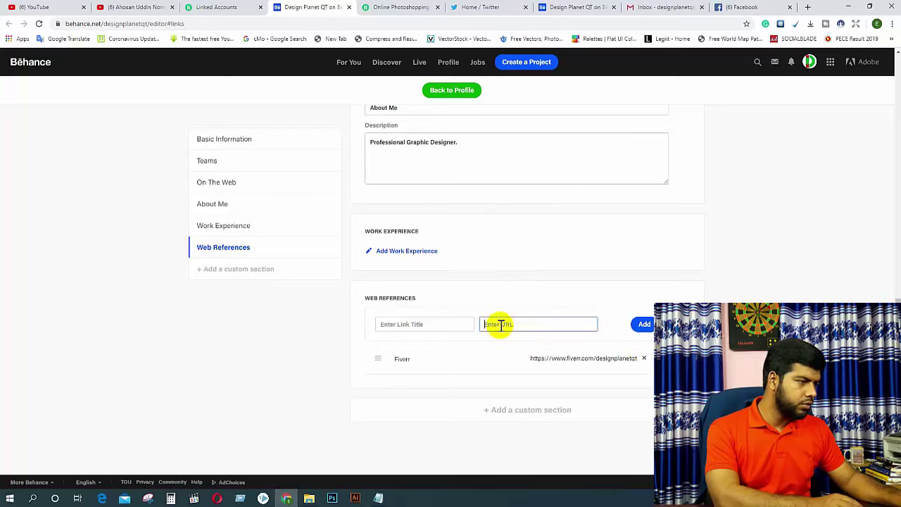
{"action": "key", "text": "ctrl+v"}
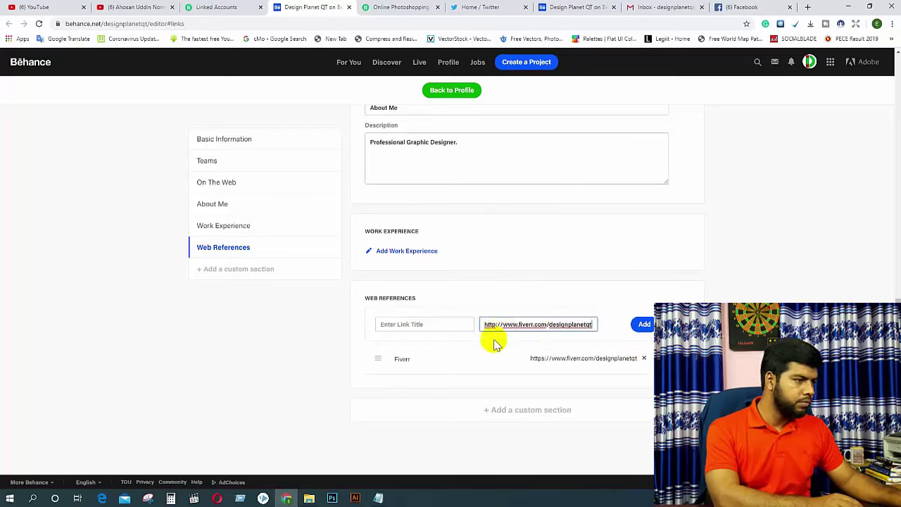
{"action": "left_click", "coordinate": [436, 326]}
{"action": "type", "text": "F"}
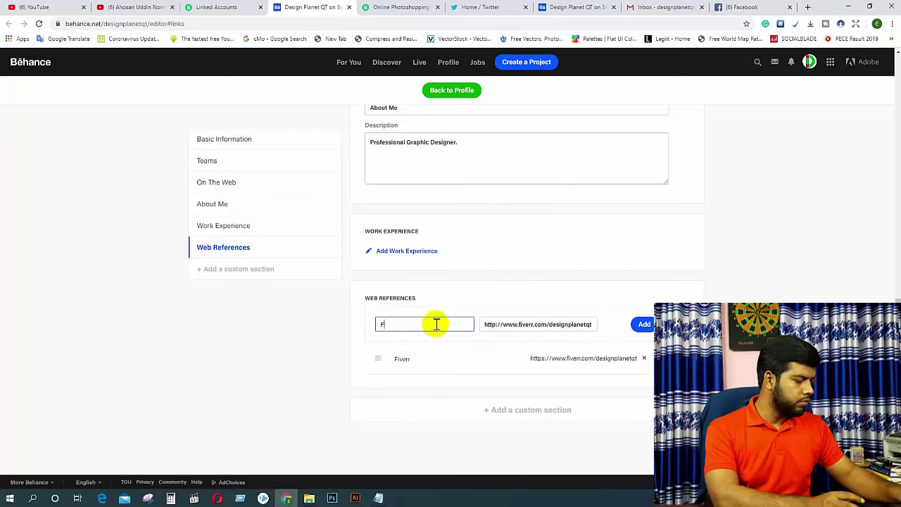
{"action": "type", "text": "iverr"}
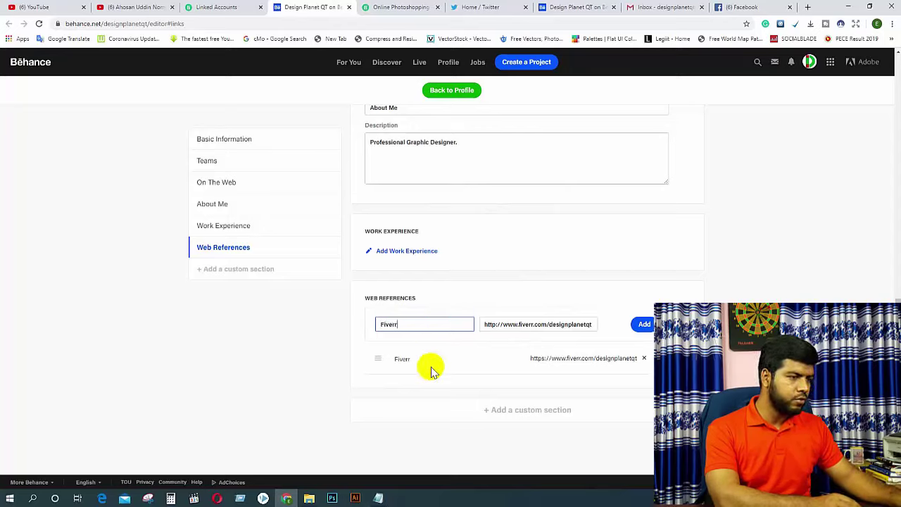
Step: Delete the existing https Fiverr web reference, add the newly filled-in one and reload the Behance editor
{"action": "left_click", "coordinate": [644, 359]}
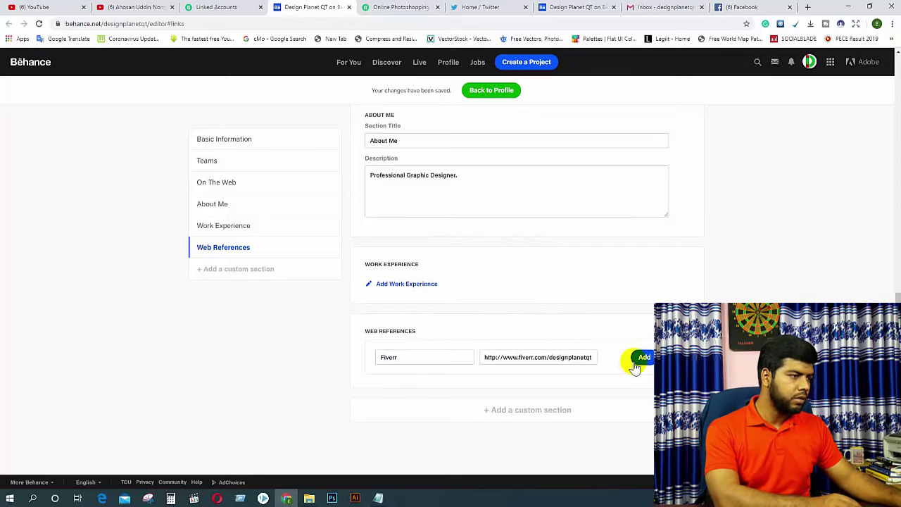
{"action": "left_click", "coordinate": [639, 357]}
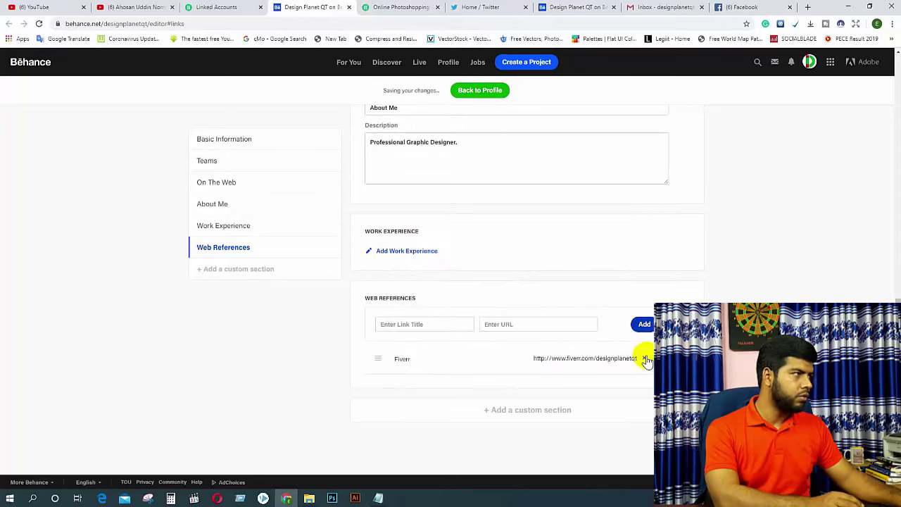
{"action": "left_click", "coordinate": [39, 24]}
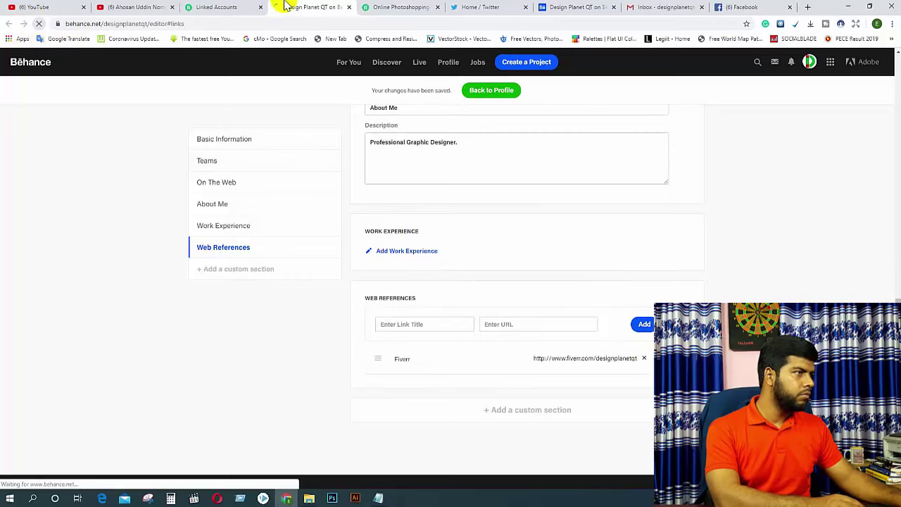
Step: Return to Fiverr, retry the Behance connection and check the list of linked accounts
{"action": "left_click", "coordinate": [229, 6]}
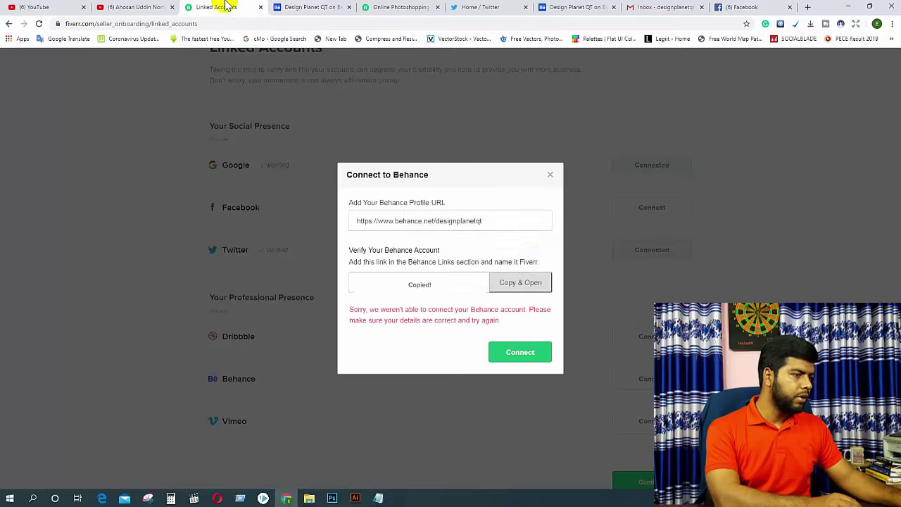
{"action": "left_click", "coordinate": [521, 353]}
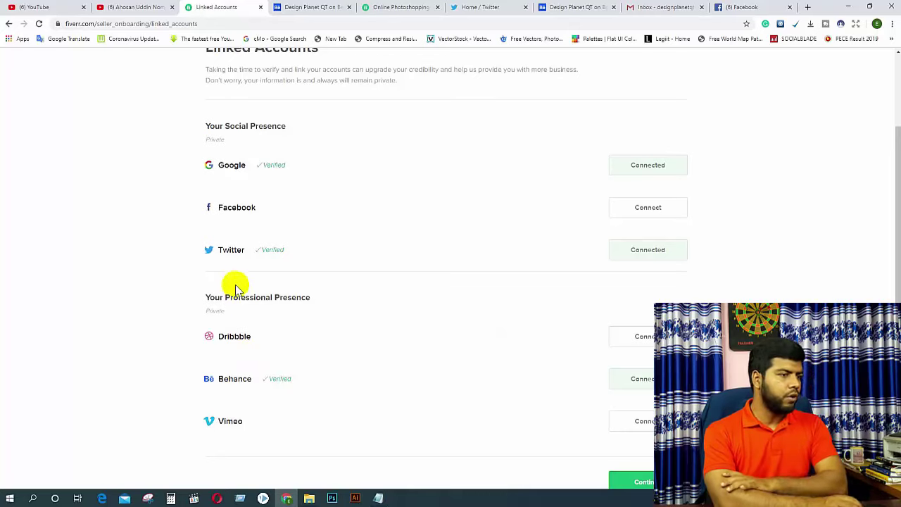
{"action": "scroll", "coordinate": [355, 227], "scroll_direction": "up", "scroll_amount": 2}
{"action": "scroll", "coordinate": [380, 222], "scroll_direction": "down", "scroll_amount": 2}
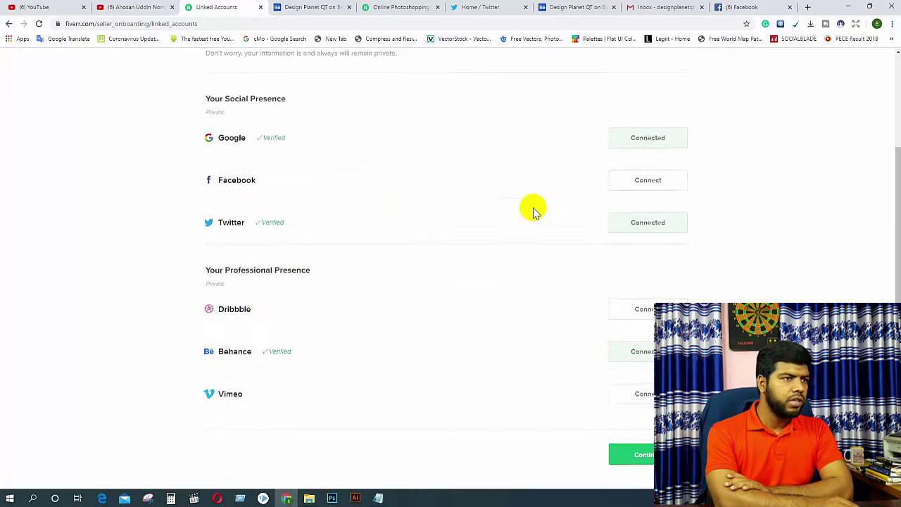
{"action": "scroll", "coordinate": [669, 201], "scroll_direction": "up", "scroll_amount": 2}
{"action": "scroll", "coordinate": [802, 195], "scroll_direction": "down", "scroll_amount": 2}
{"action": "scroll", "coordinate": [753, 190], "scroll_direction": "down", "scroll_amount": 1}
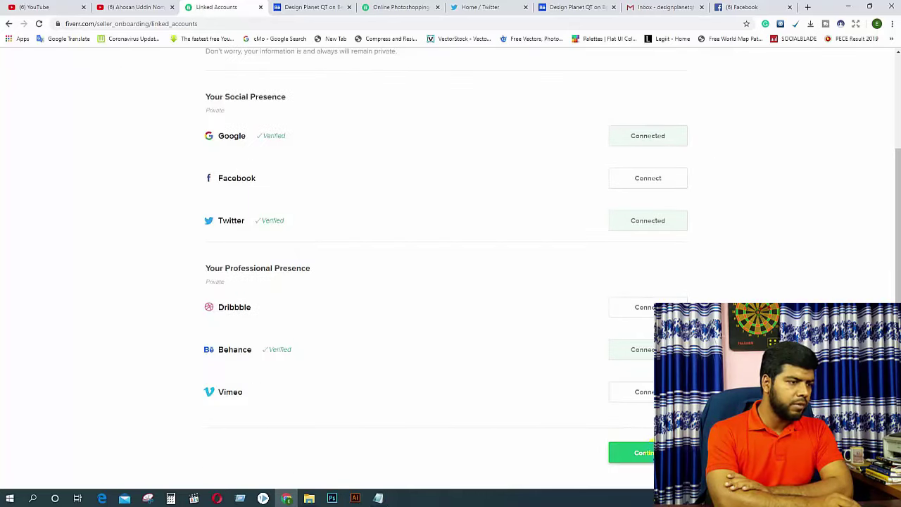
Step: Continue to the Account Security stage, try to proceed past it and choose to edit the profile
{"action": "left_click", "coordinate": [648, 452]}
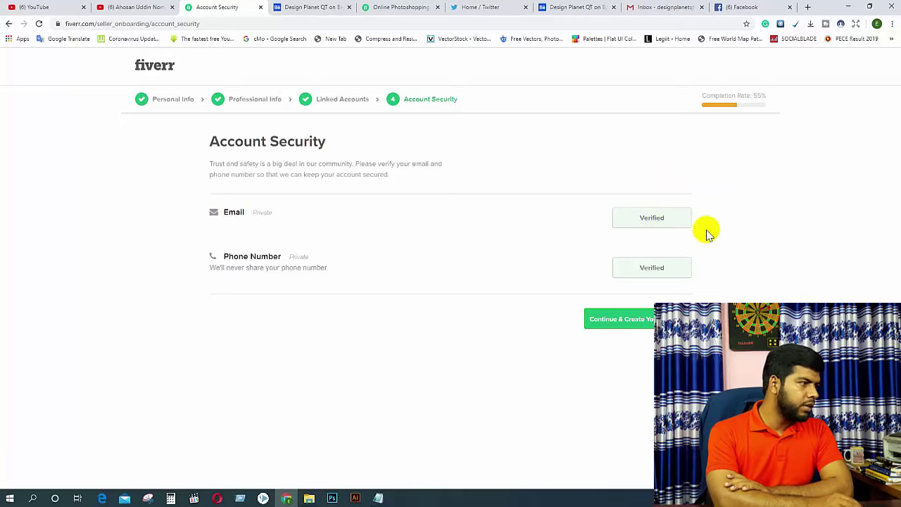
{"action": "left_click", "coordinate": [644, 319]}
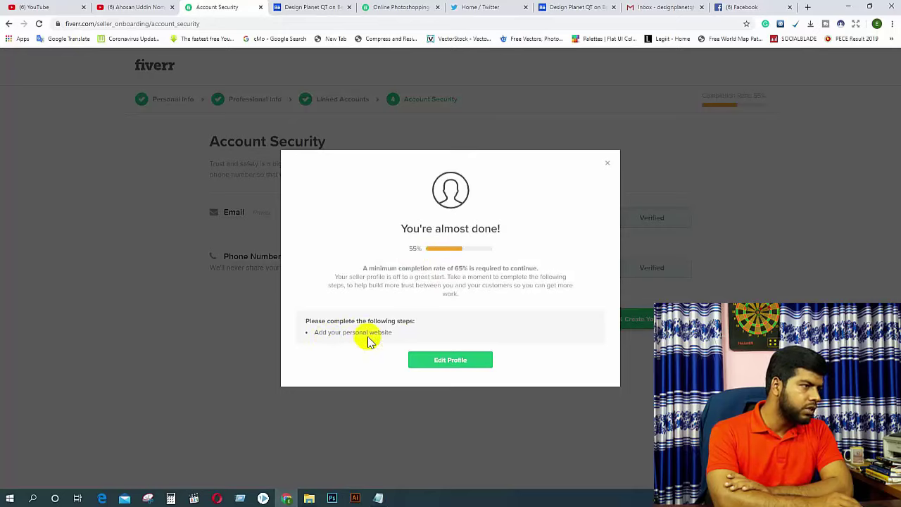
{"action": "left_click", "coordinate": [444, 361]}
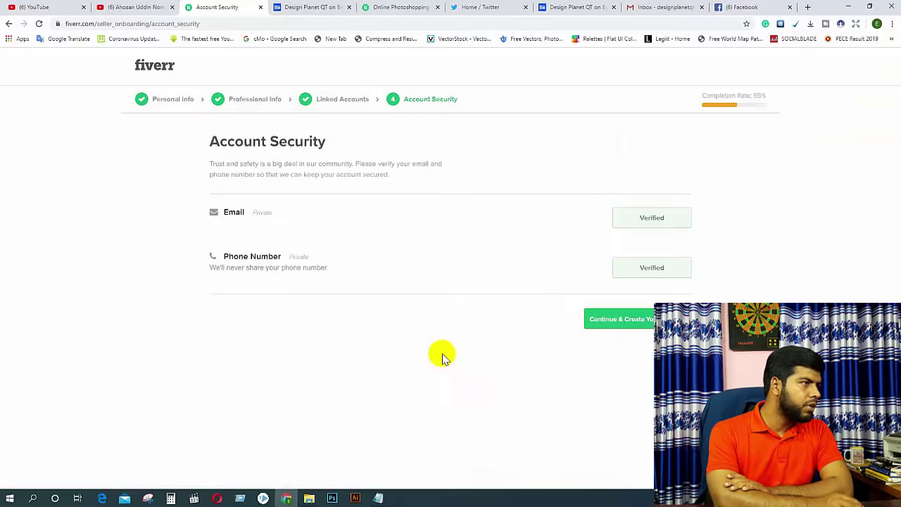
{"action": "left_click", "coordinate": [334, 100]}
{"action": "scroll", "coordinate": [469, 298], "scroll_direction": "down", "scroll_amount": 2}
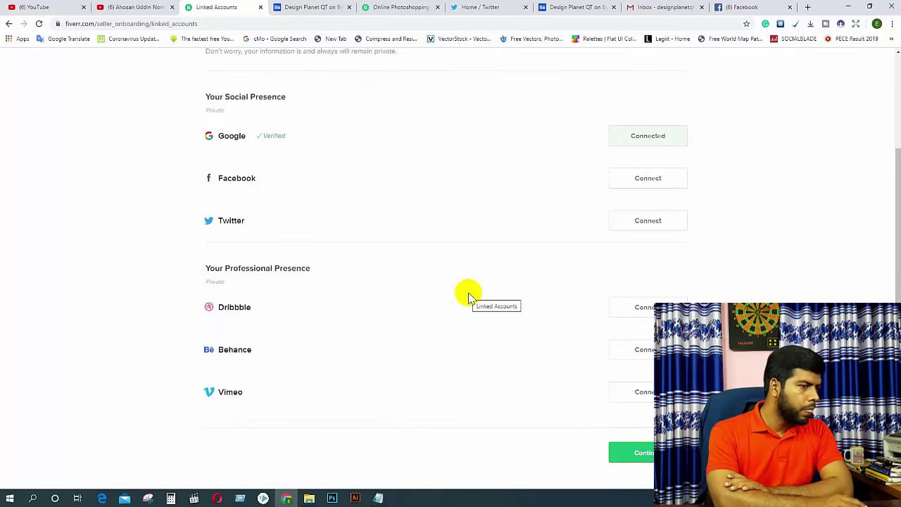
{"action": "scroll", "coordinate": [457, 275], "scroll_direction": "up", "scroll_amount": 2}
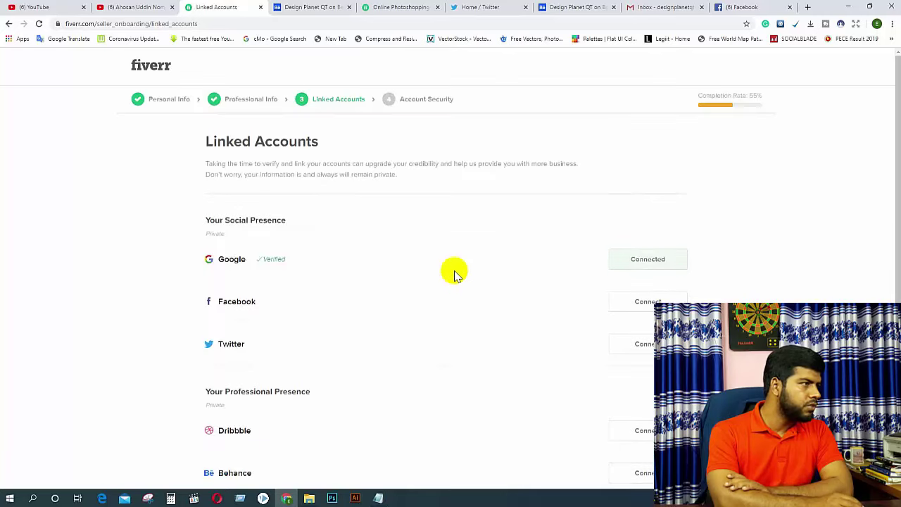
{"action": "left_click", "coordinate": [251, 94]}
{"action": "scroll", "coordinate": [537, 299], "scroll_direction": "down", "scroll_amount": 2}
{"action": "scroll", "coordinate": [537, 299], "scroll_direction": "down", "scroll_amount": 6}
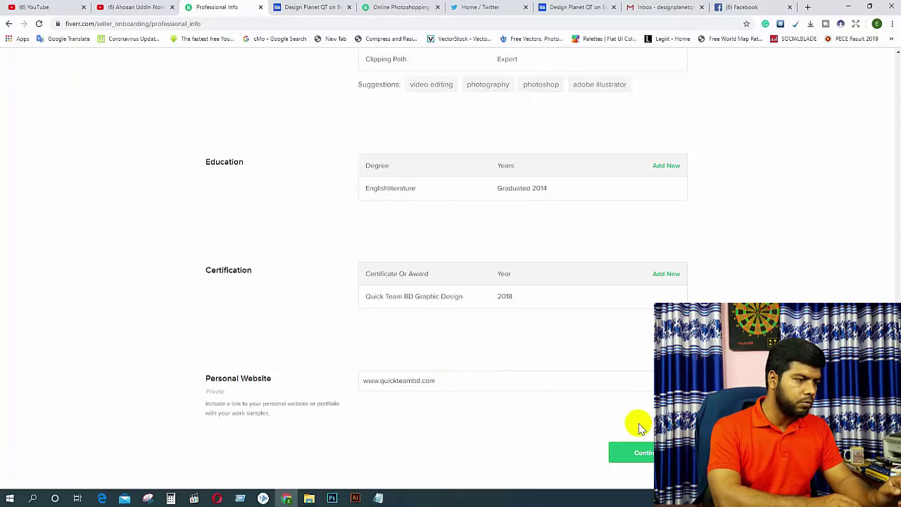
{"action": "left_click", "coordinate": [646, 457]}
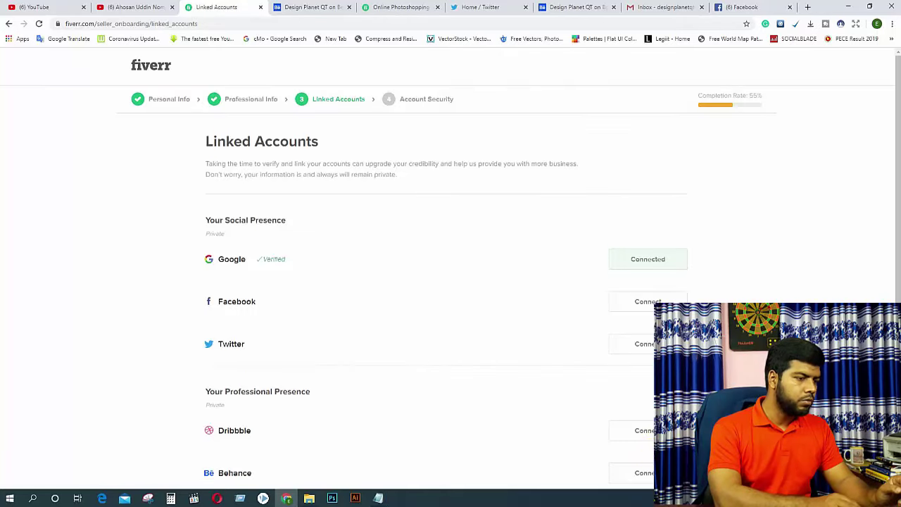
Step: Continue from Linked Accounts to Account Security, try again to proceed, and choose to edit the profile
{"action": "scroll", "coordinate": [450, 282], "scroll_direction": "down", "scroll_amount": 2}
{"action": "left_click", "coordinate": [645, 455]}
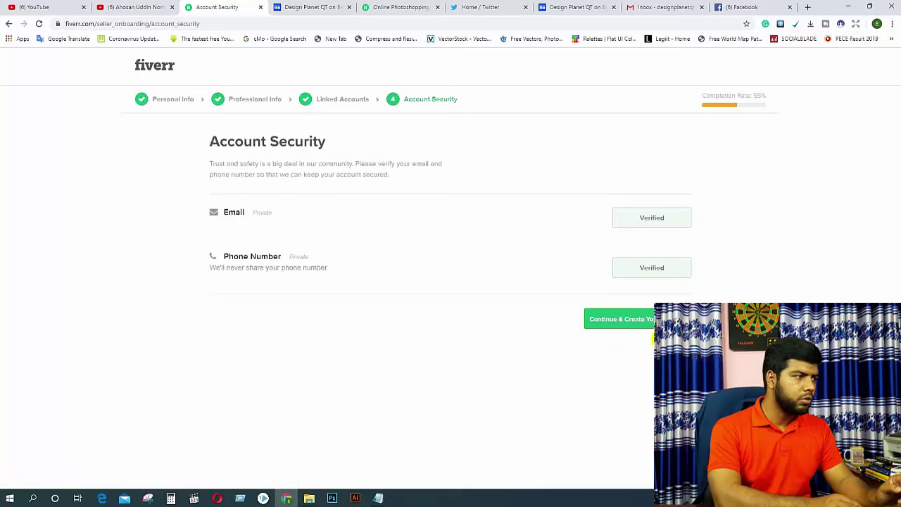
{"action": "left_click", "coordinate": [642, 319]}
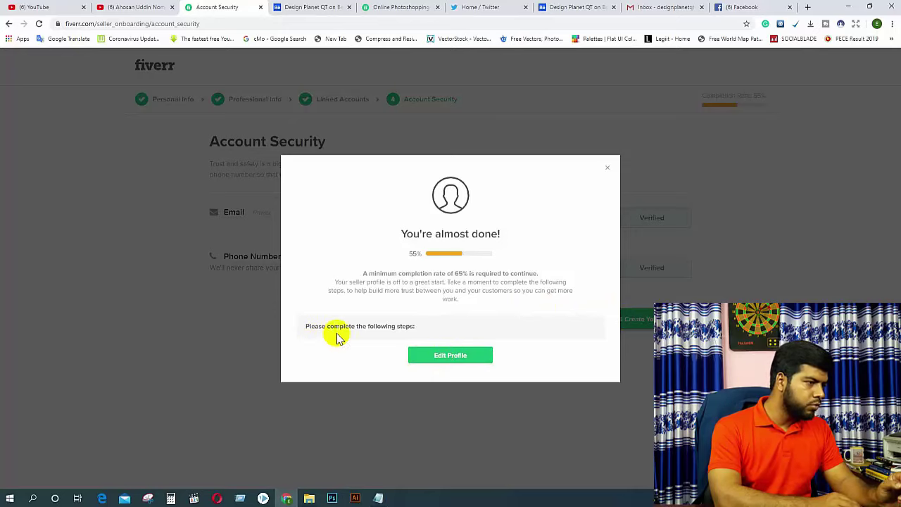
{"action": "left_click", "coordinate": [451, 357]}
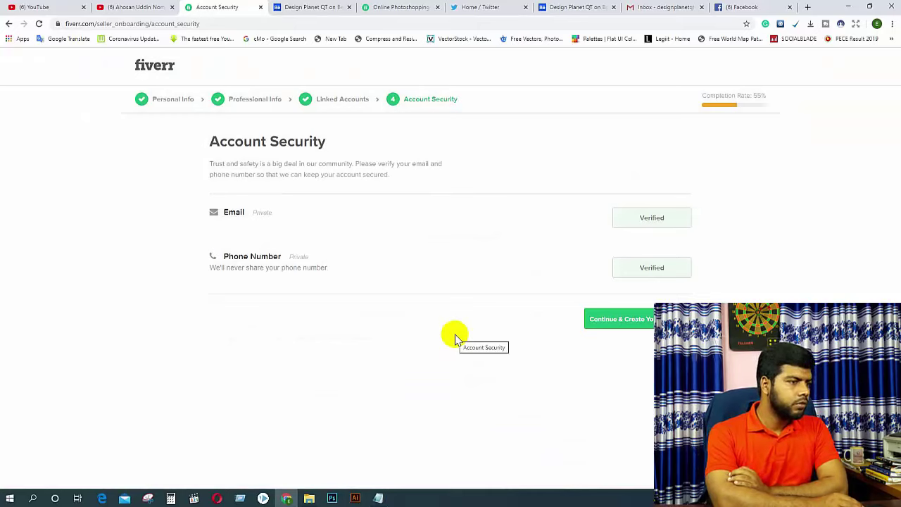
Step: Try again to proceed past Account Security, reload the page and finish the seller onboarding
{"action": "left_click", "coordinate": [619, 318]}
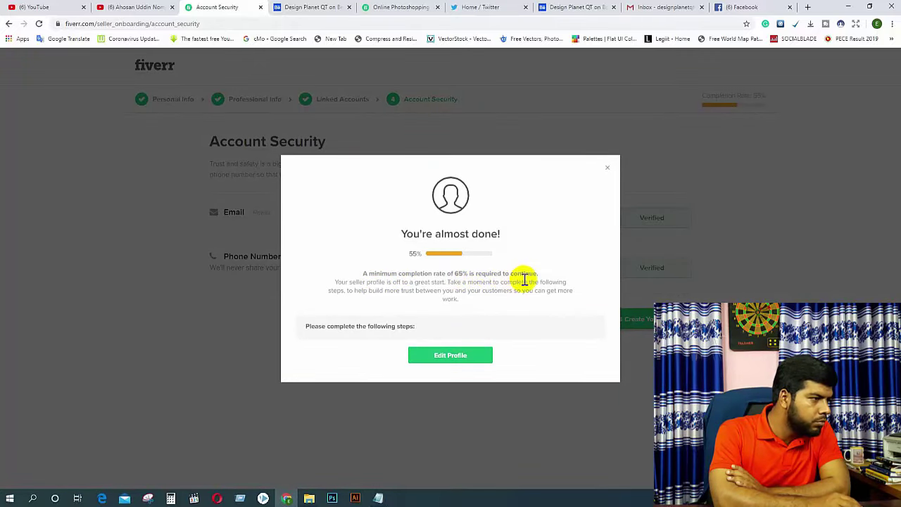
{"action": "left_click", "coordinate": [451, 356]}
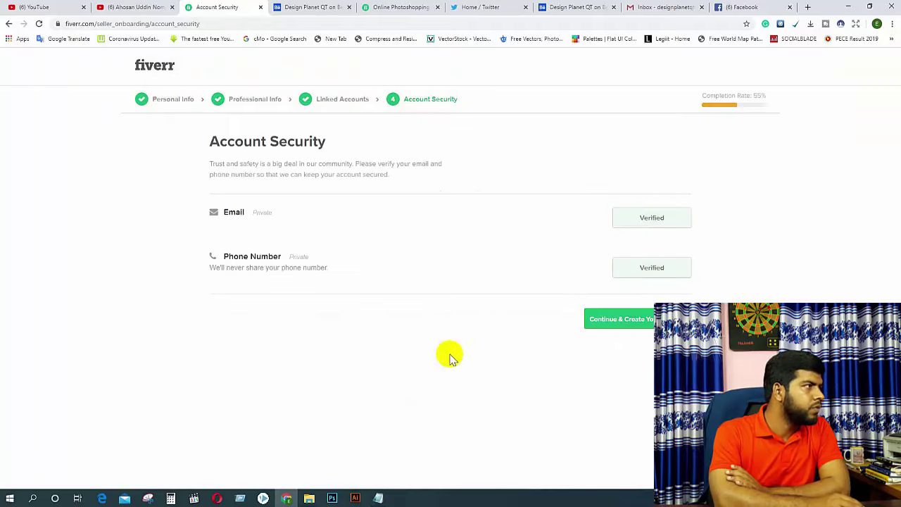
{"action": "left_click", "coordinate": [39, 24]}
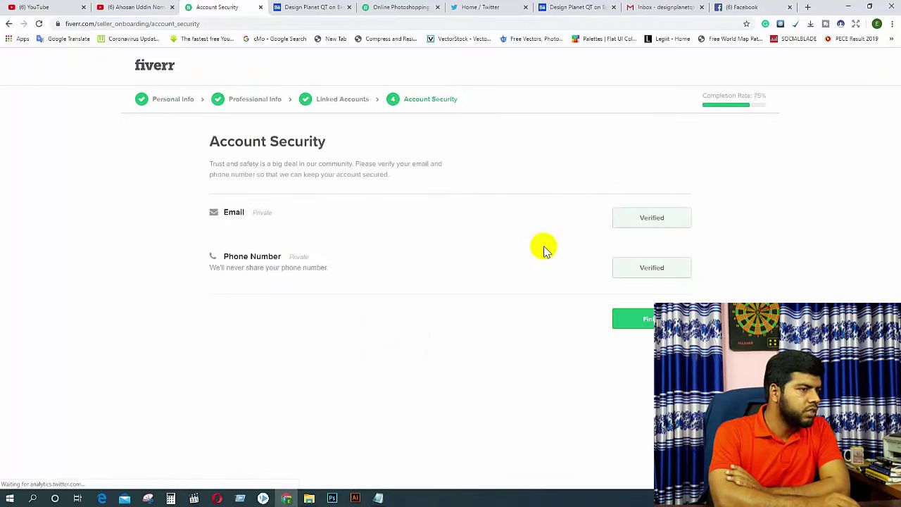
{"action": "left_click", "coordinate": [647, 321]}
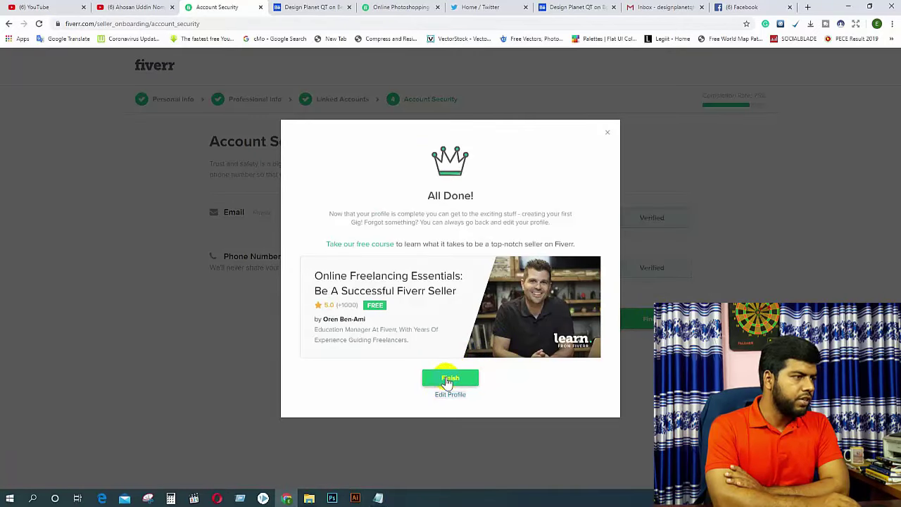
{"action": "left_click", "coordinate": [448, 379]}
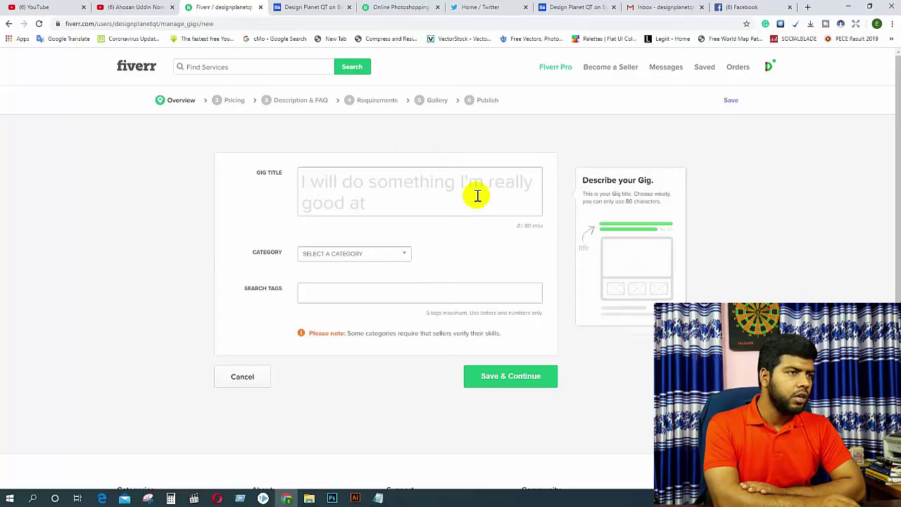
Step: Open the seller's profile page and update its description with an extra blank line above "Regards"
{"action": "left_click", "coordinate": [769, 69]}
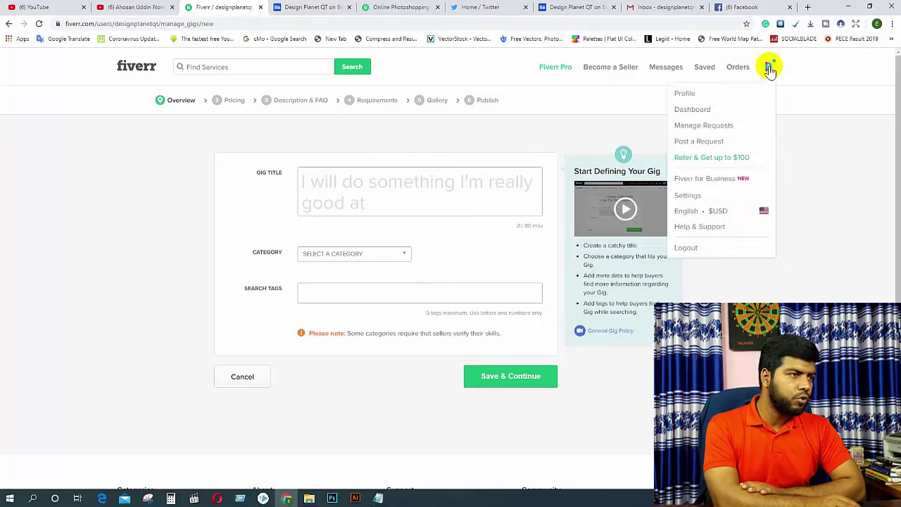
{"action": "left_click", "coordinate": [684, 95]}
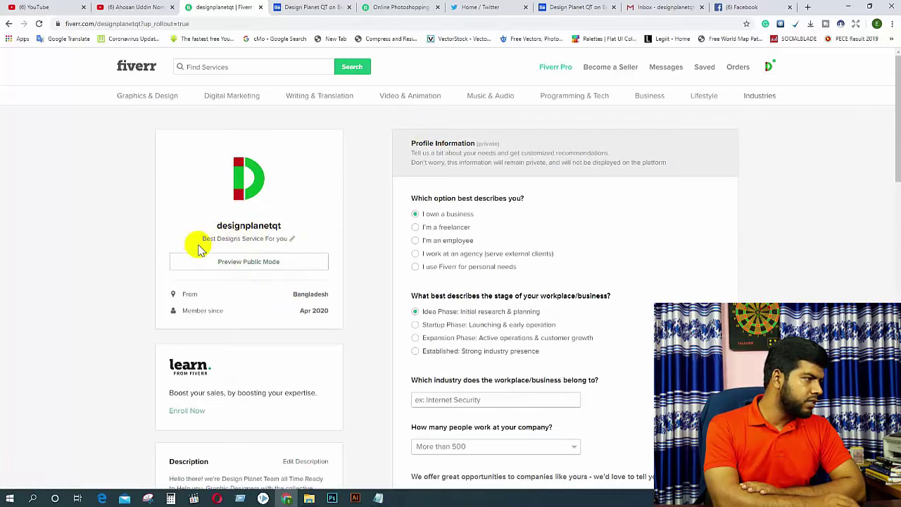
{"action": "scroll", "coordinate": [332, 265], "scroll_direction": "down", "scroll_amount": 3}
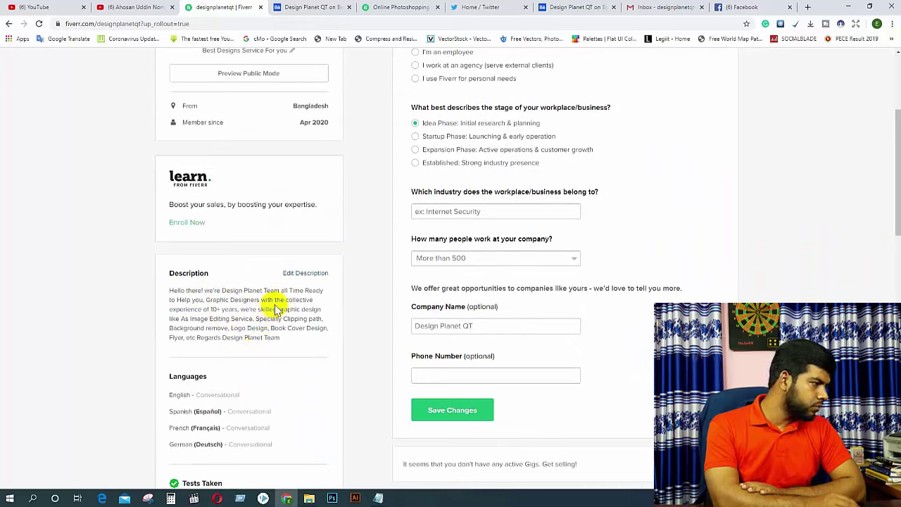
{"action": "left_click", "coordinate": [294, 274]}
{"action": "scroll", "coordinate": [291, 331], "scroll_direction": "down", "scroll_amount": 3}
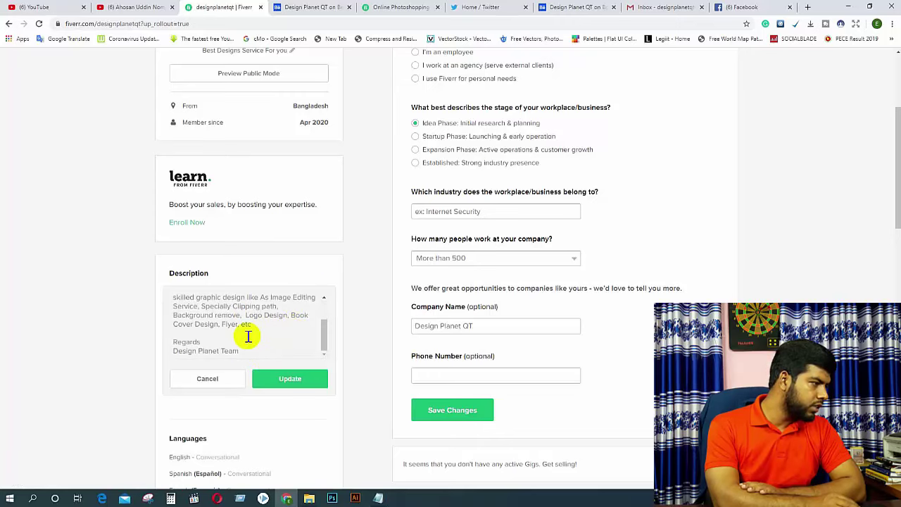
{"action": "scroll", "coordinate": [207, 340], "scroll_direction": "down", "scroll_amount": 1}
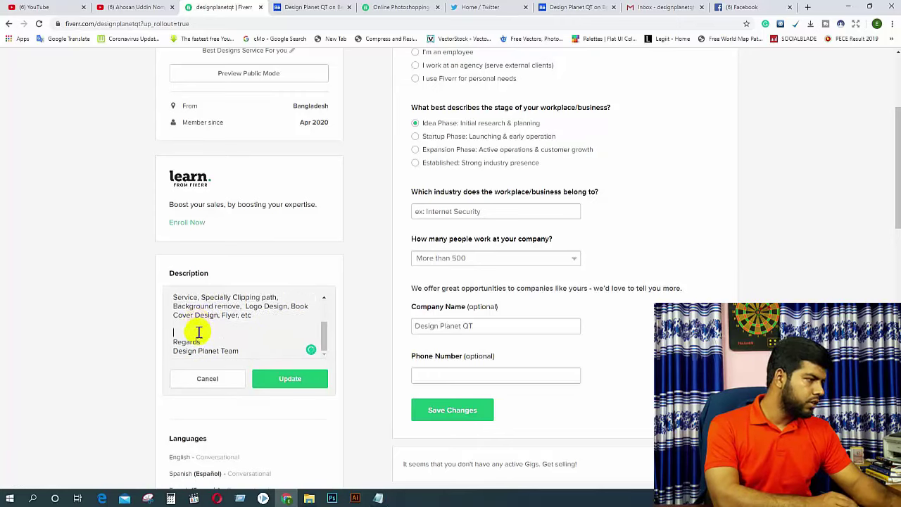
{"action": "left_click", "coordinate": [287, 376]}
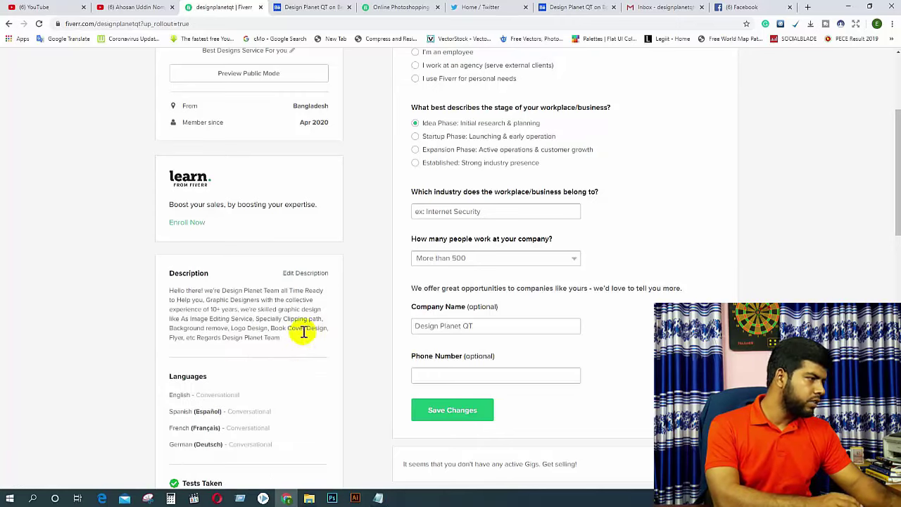
Step: Review the profile's description, languages, linked accounts, skills, education and certification sections
{"action": "scroll", "coordinate": [303, 329], "scroll_direction": "down", "scroll_amount": 1}
{"action": "scroll", "coordinate": [310, 262], "scroll_direction": "down", "scroll_amount": 1}
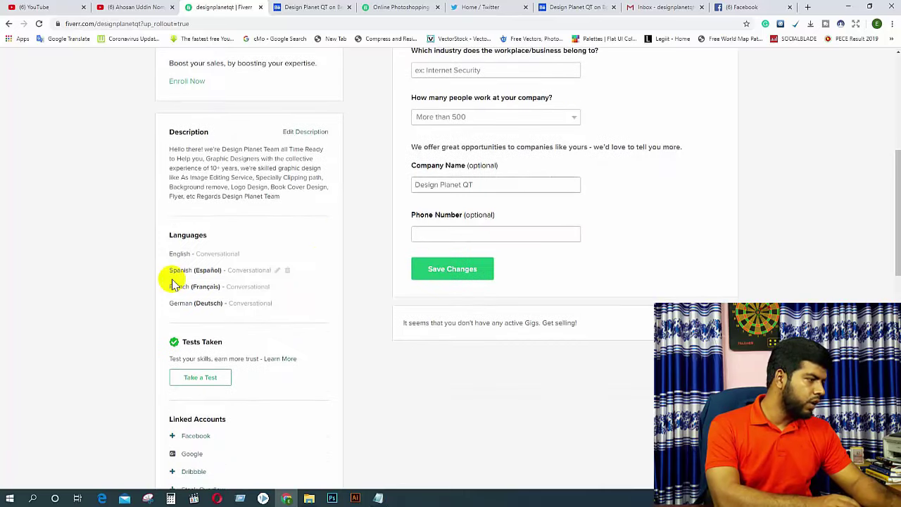
{"action": "scroll", "coordinate": [282, 287], "scroll_direction": "down", "scroll_amount": 2}
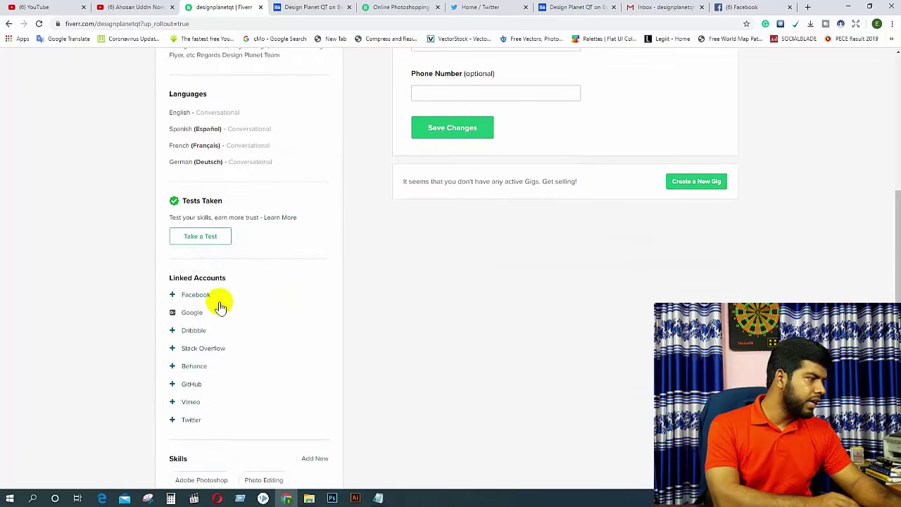
{"action": "scroll", "coordinate": [282, 312], "scroll_direction": "down", "scroll_amount": 1}
{"action": "scroll", "coordinate": [285, 309], "scroll_direction": "down", "scroll_amount": 2}
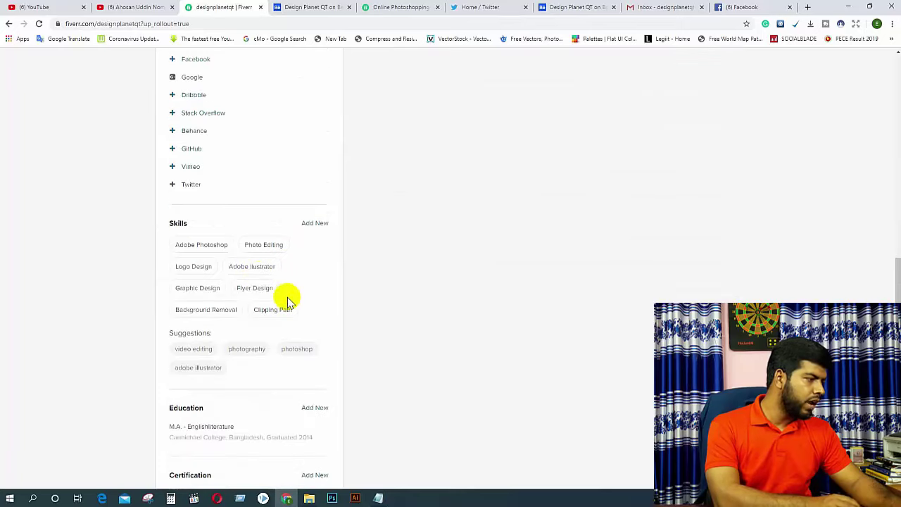
{"action": "scroll", "coordinate": [261, 338], "scroll_direction": "down", "scroll_amount": 2}
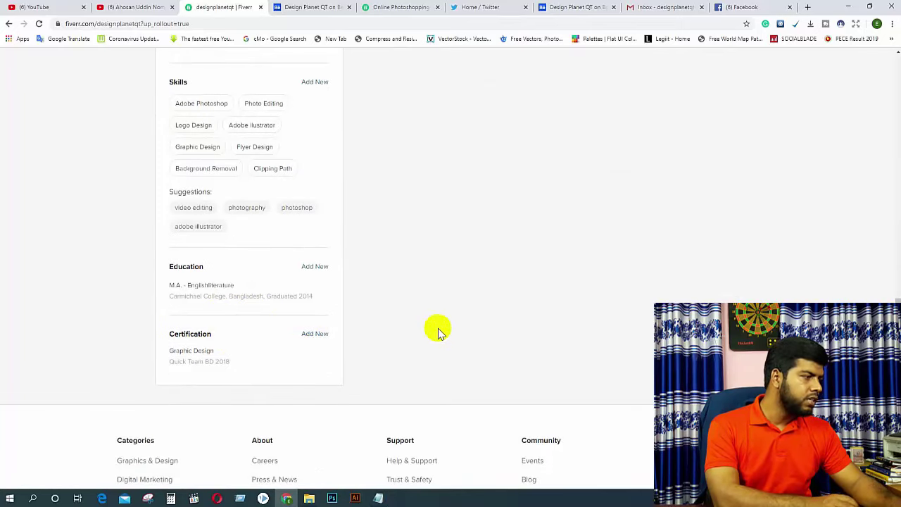
{"action": "scroll", "coordinate": [438, 331], "scroll_direction": "up", "scroll_amount": 8}
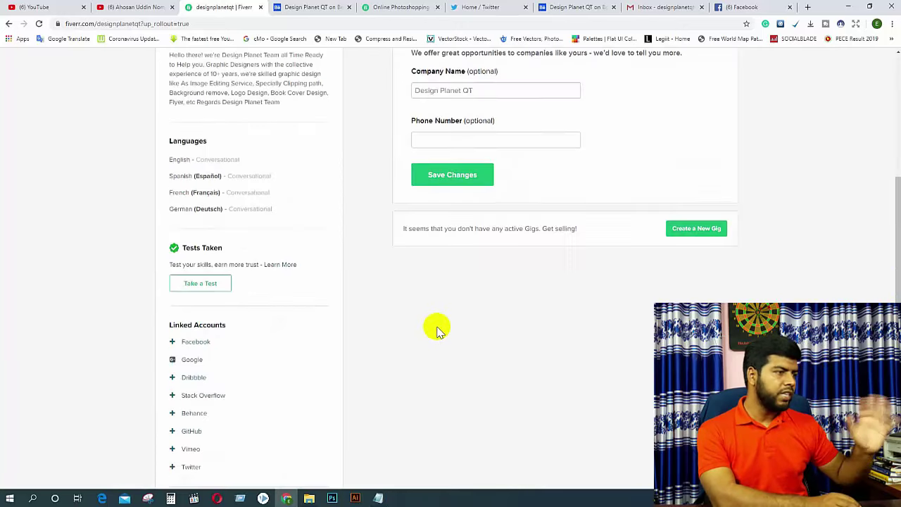
{"action": "scroll", "coordinate": [548, 312], "scroll_direction": "up", "scroll_amount": 4}
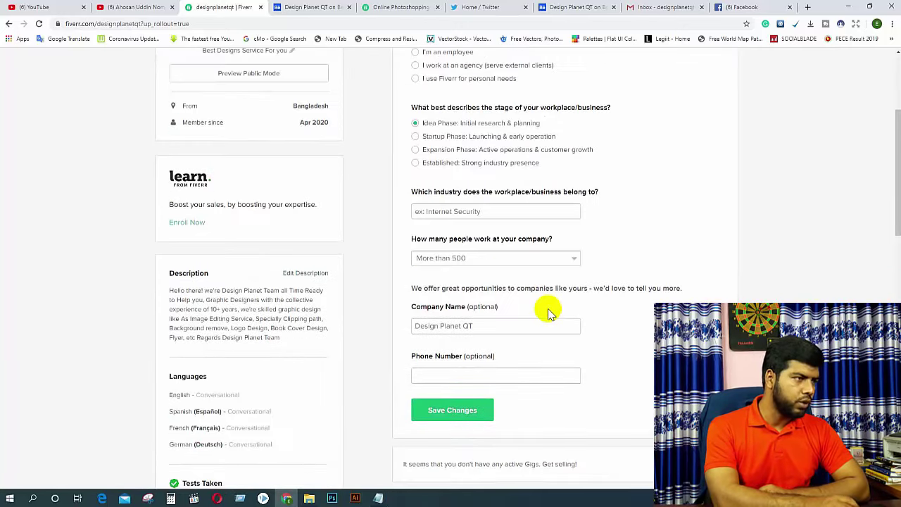